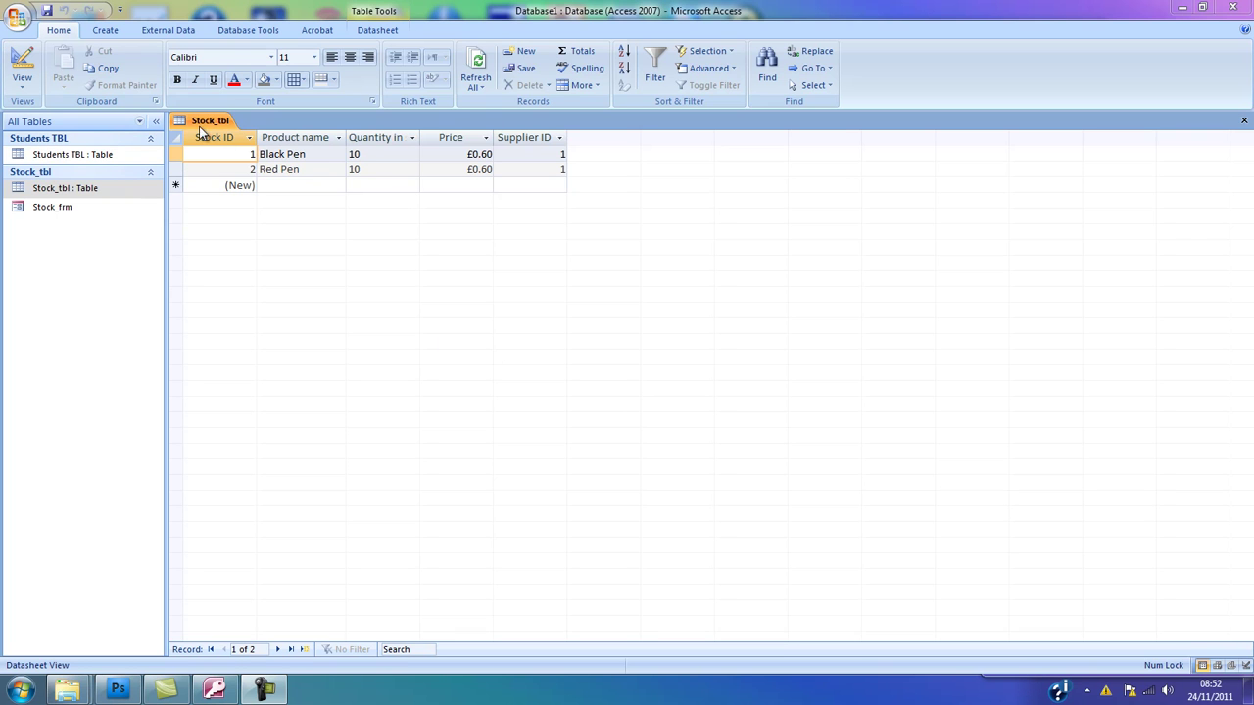
- Create an instant report from Stock_tbl that lists Black Pen and Red Pen with a £1.20 total
click(106, 31)
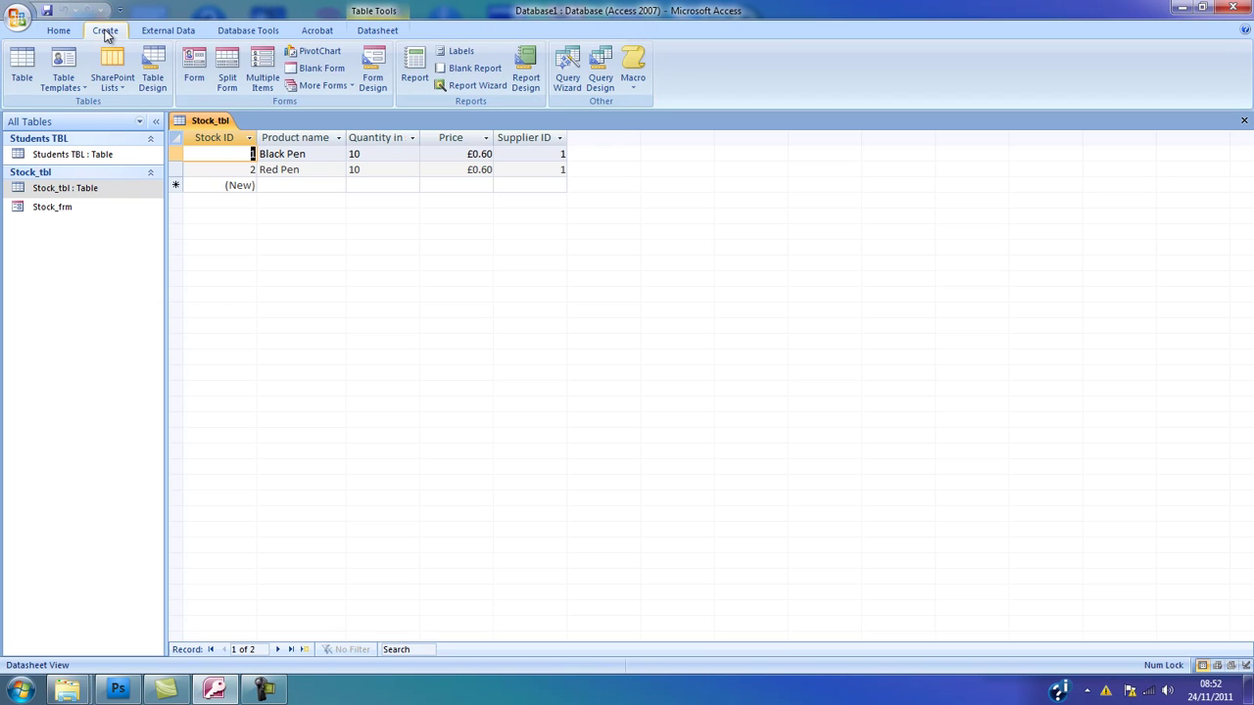
click(415, 66)
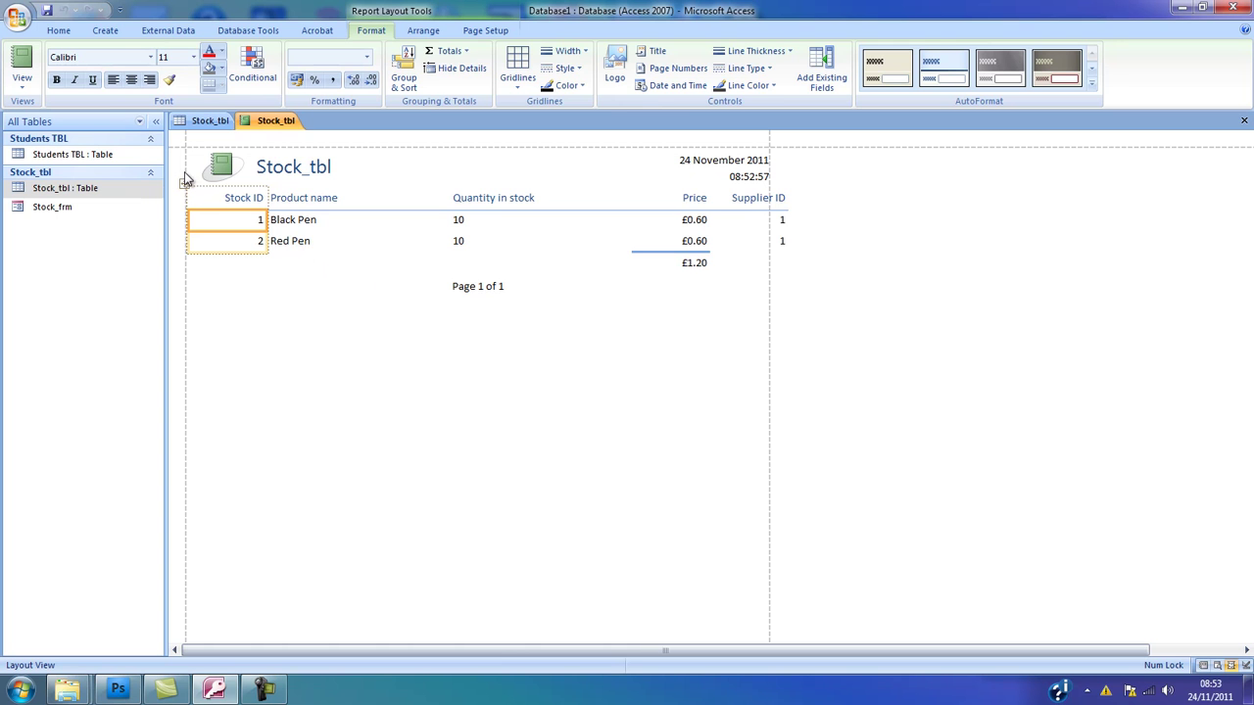
- Save the new report as Stock_rpt by changing the _tbl ending to _rpt
click(47, 10)
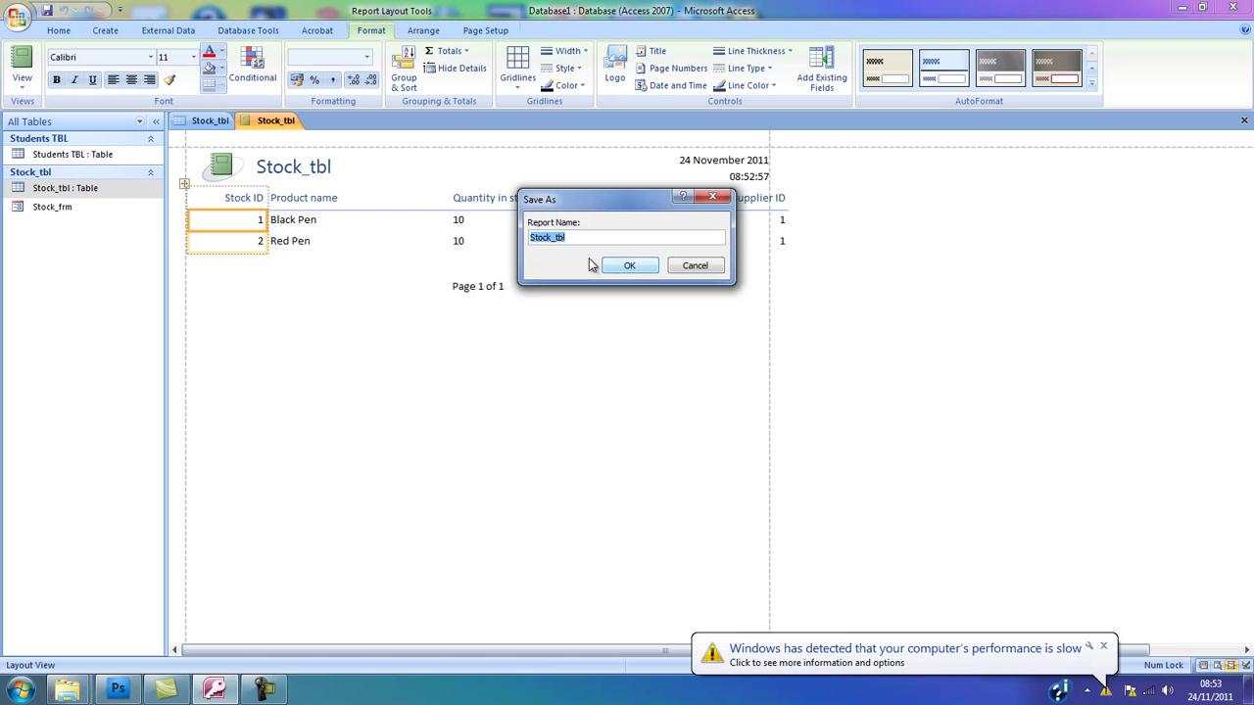
drag(566, 237, 551, 238)
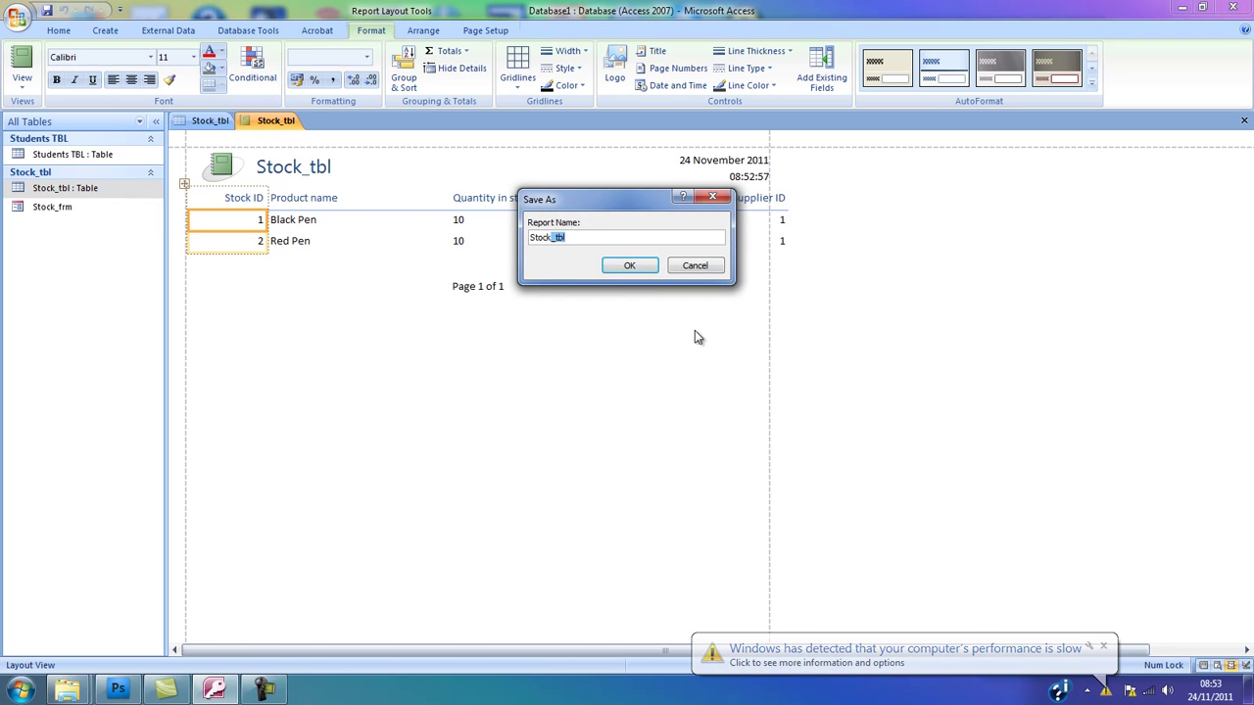
text(_rpt)
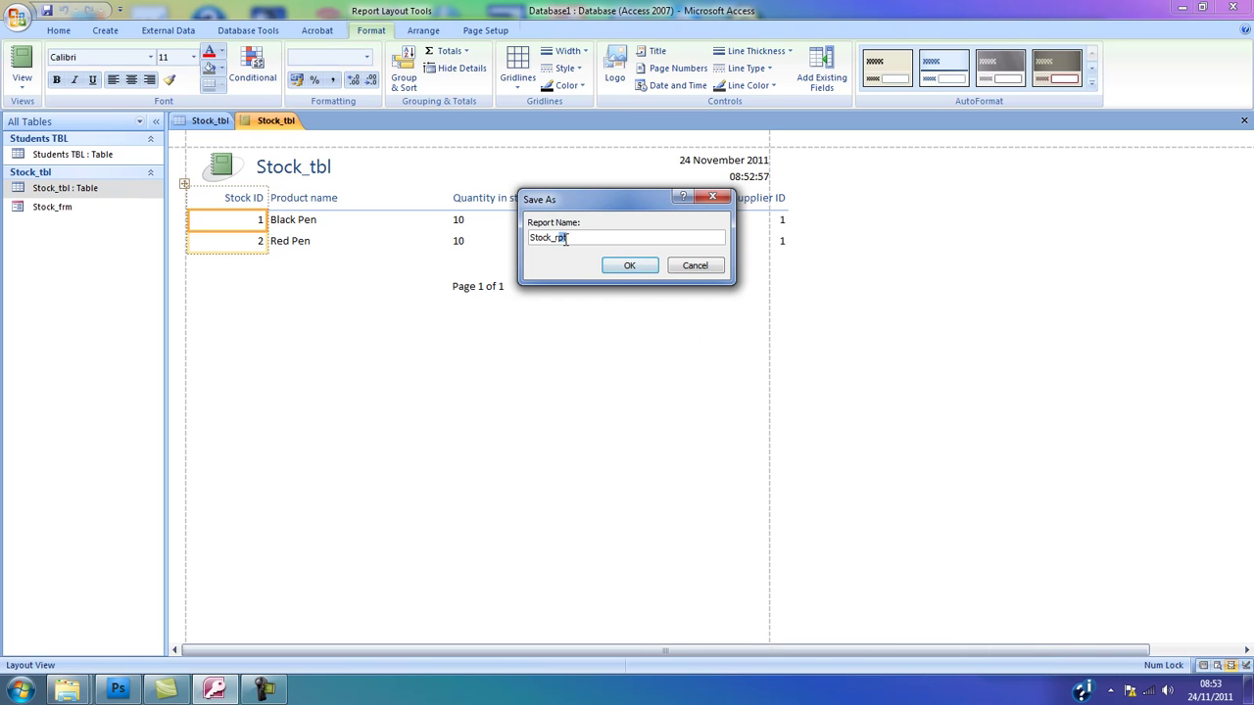
drag(565, 241, 550, 241)
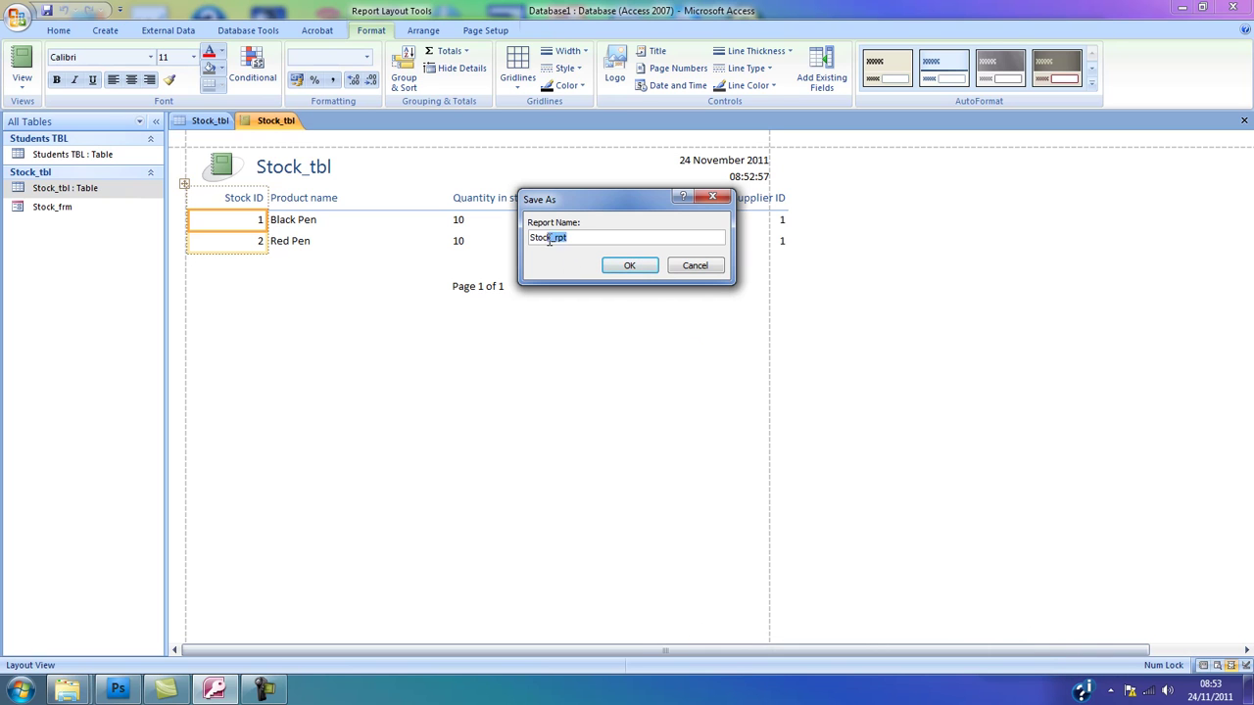
click(629, 267)
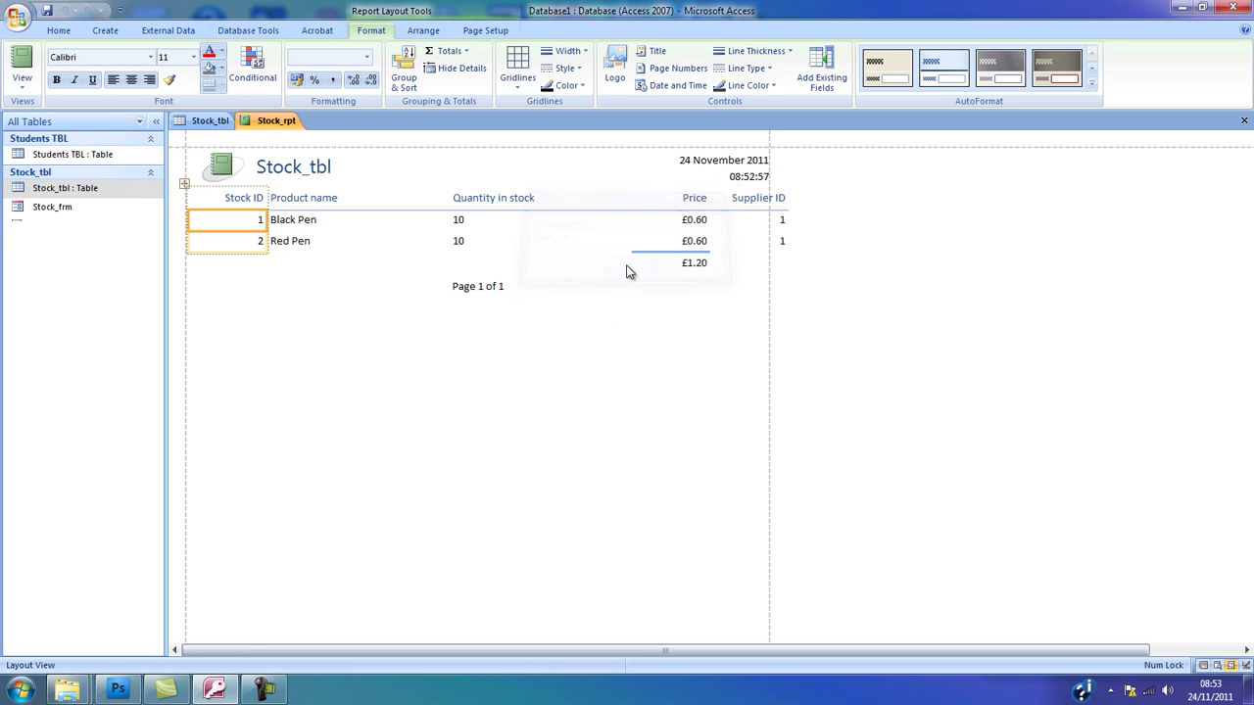
- Switch Stock_rpt to design view and make the Detail section much taller
click(21, 81)
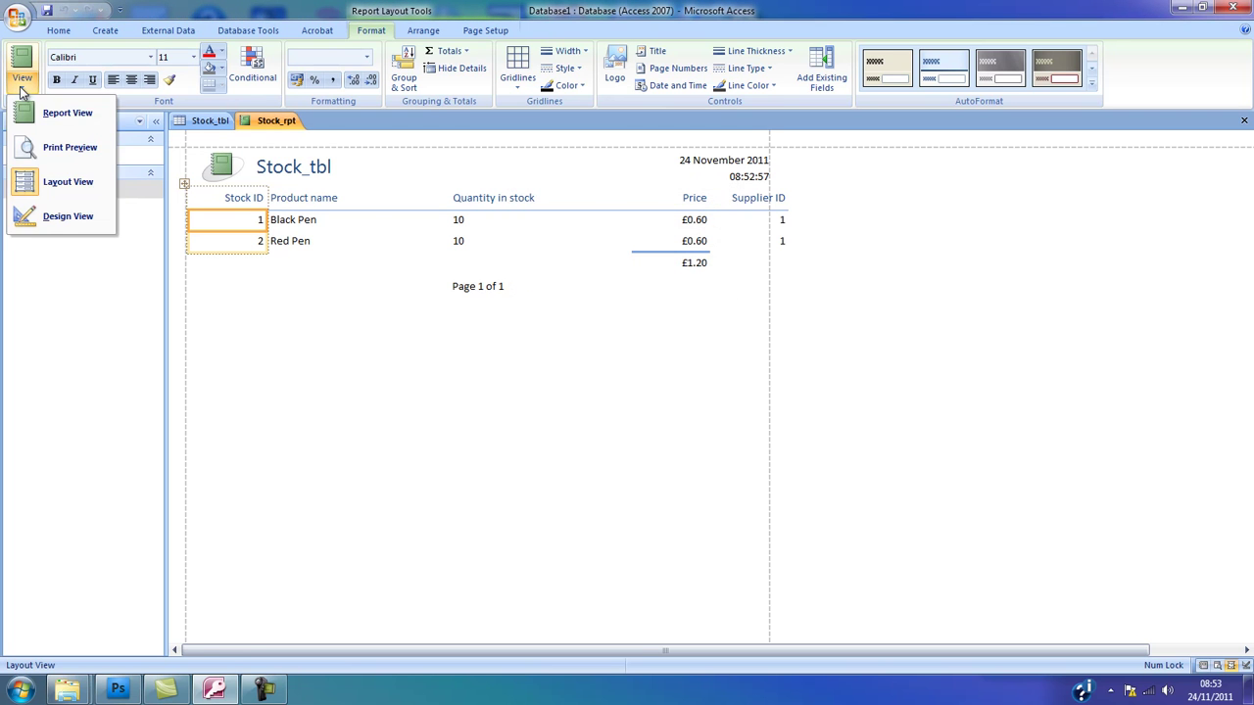
click(58, 216)
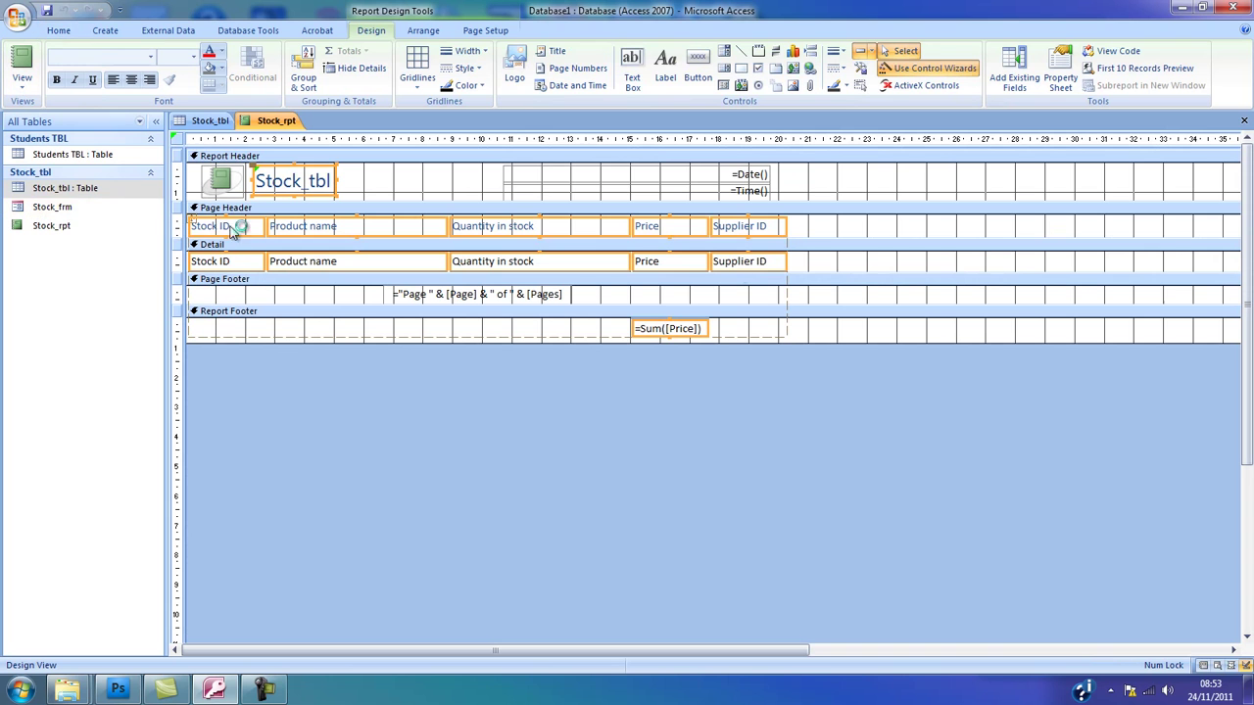
drag(863, 271, 870, 425)
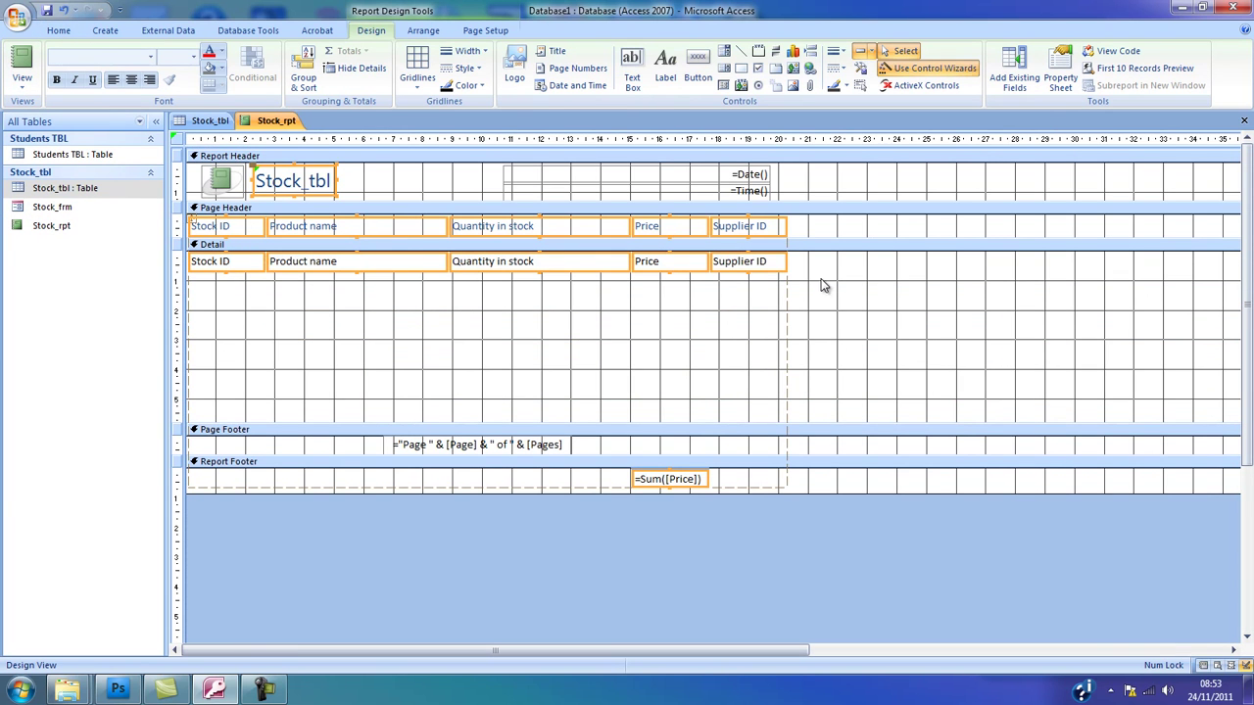
- Remove the tabular layout from the five Detail field boxes
drag(783, 284, 195, 270)
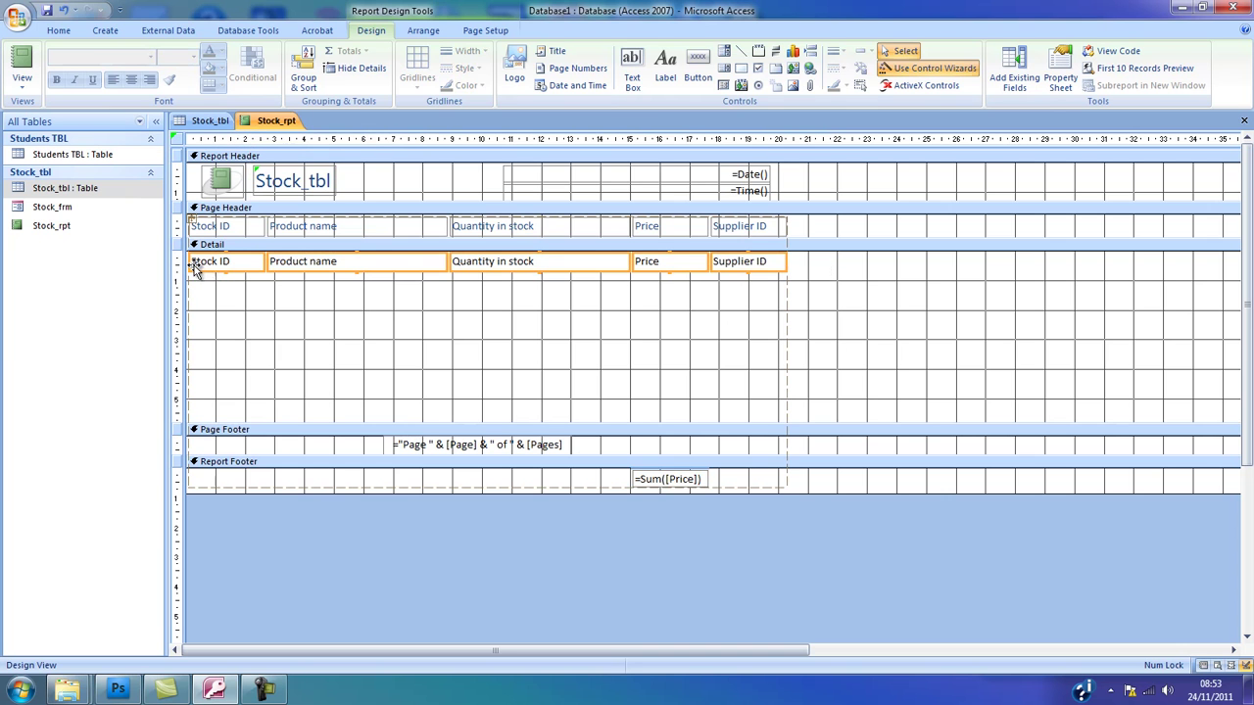
click(423, 30)
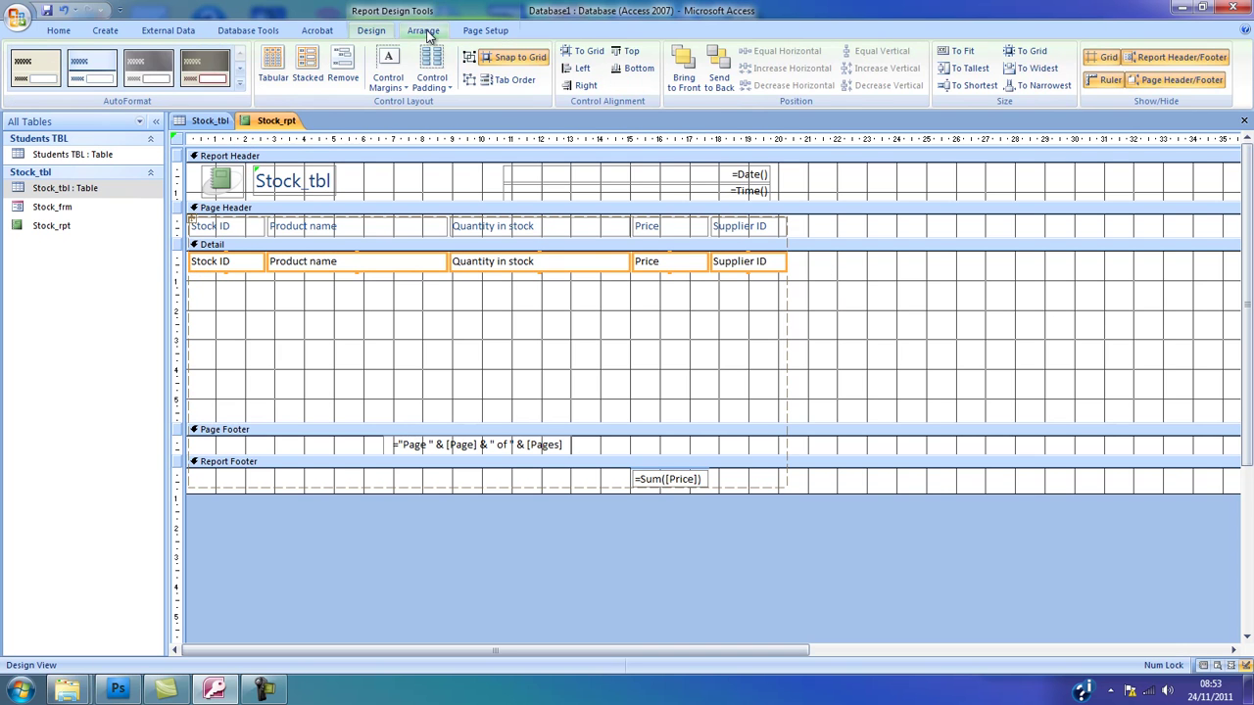
click(473, 59)
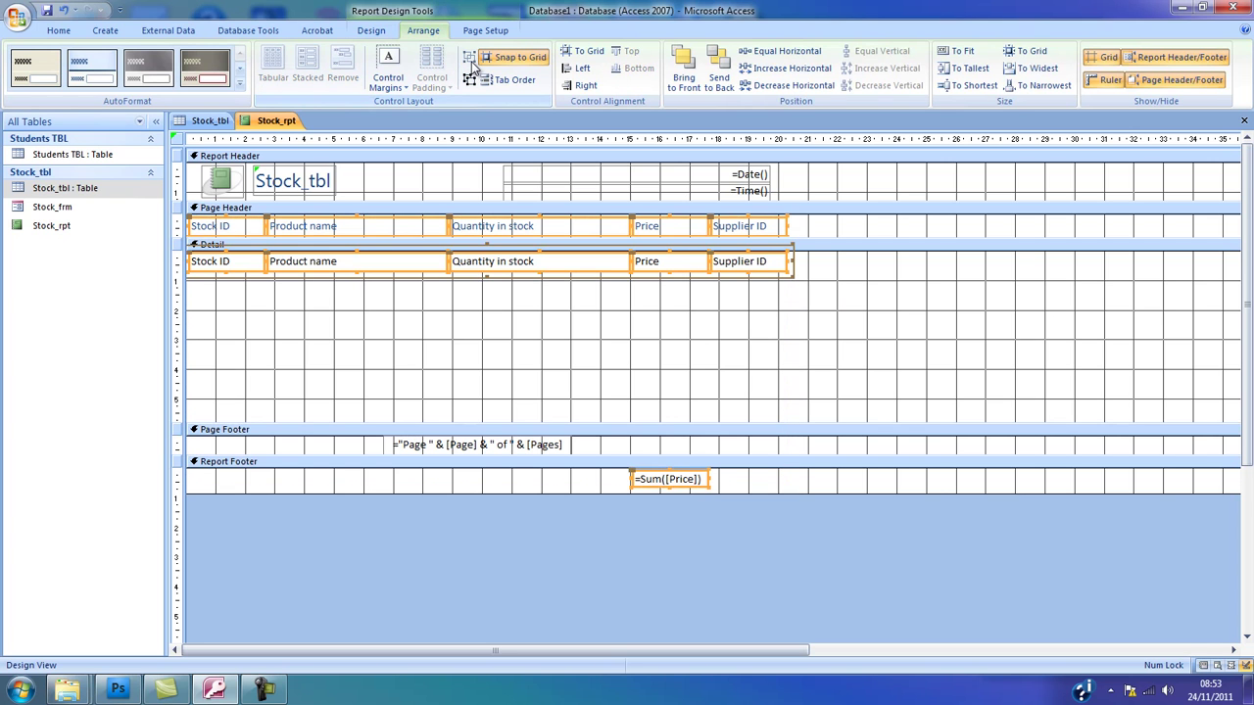
click(471, 81)
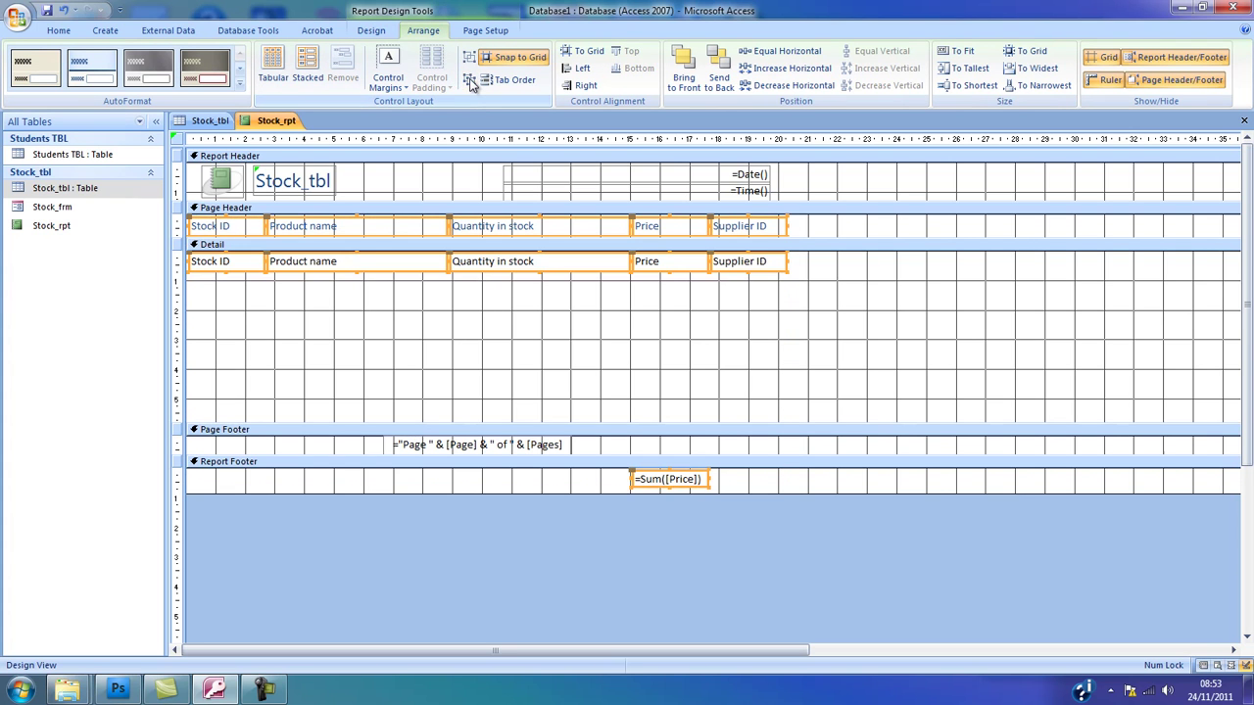
- Move the field boxes to mid-Detail and delete the Page Header column labels
mouse_move(832, 284)
mouse_down()
mouse_move(245, 272)
mouse_move(510, 311)
mouse_up()
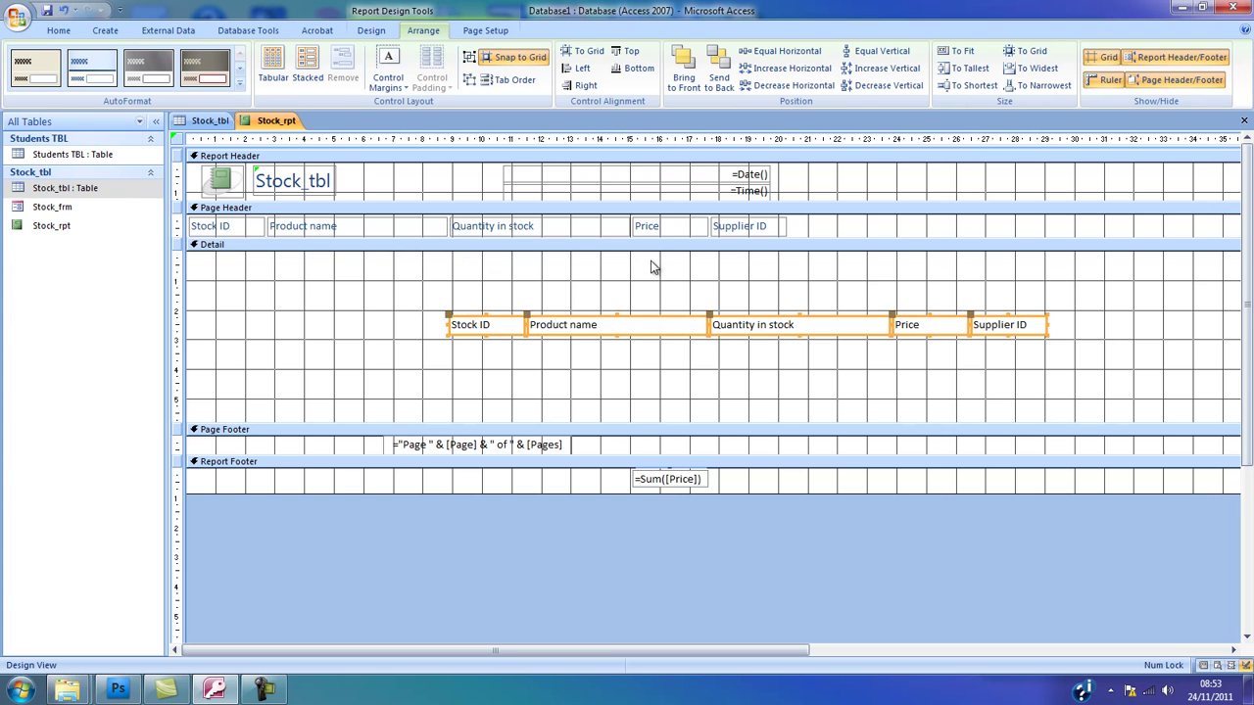
drag(799, 224, 194, 229)
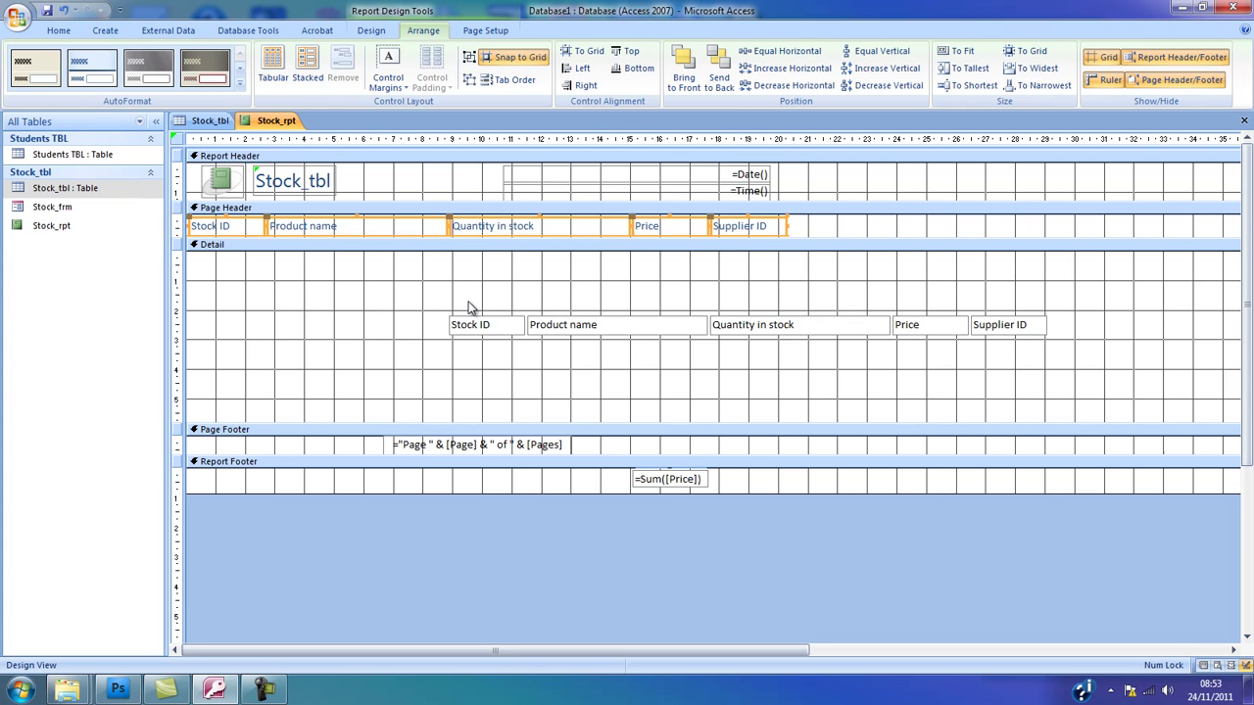
key(Delete)
- Delete the header logo and Stock_tbl title, then collapse the empty Page Header
drag(357, 188, 253, 186)
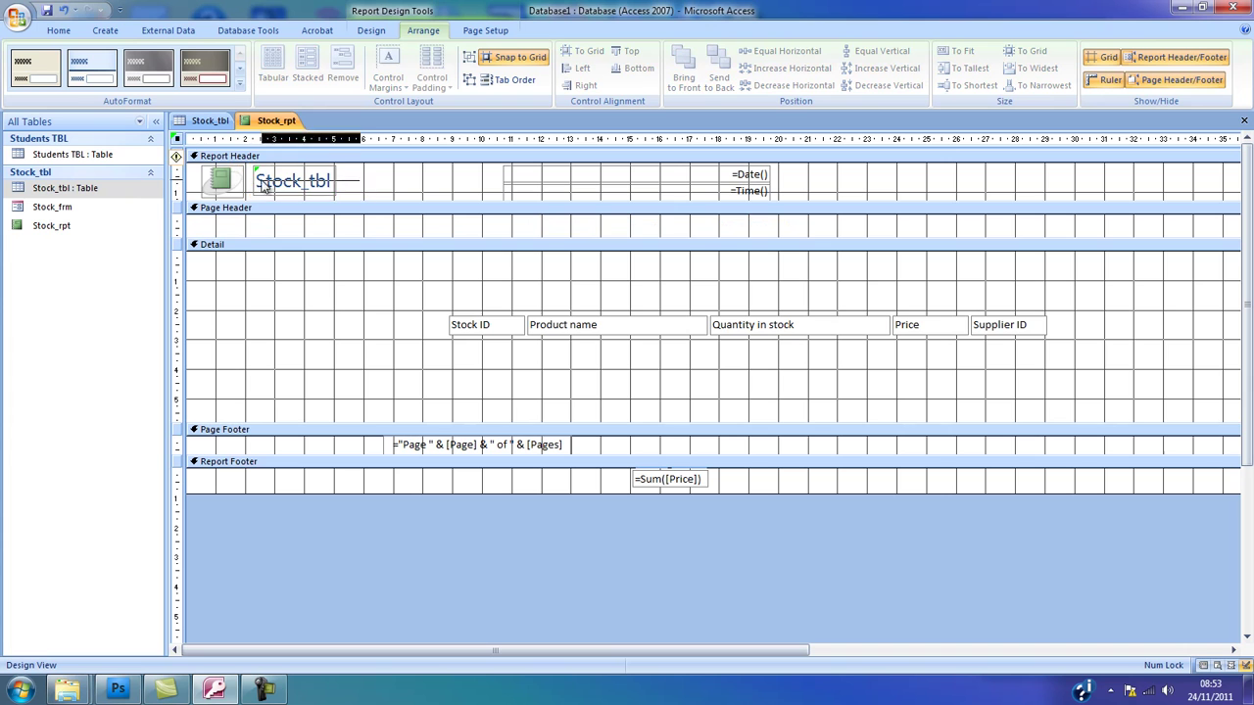
click(222, 180)
drag(377, 188, 212, 186)
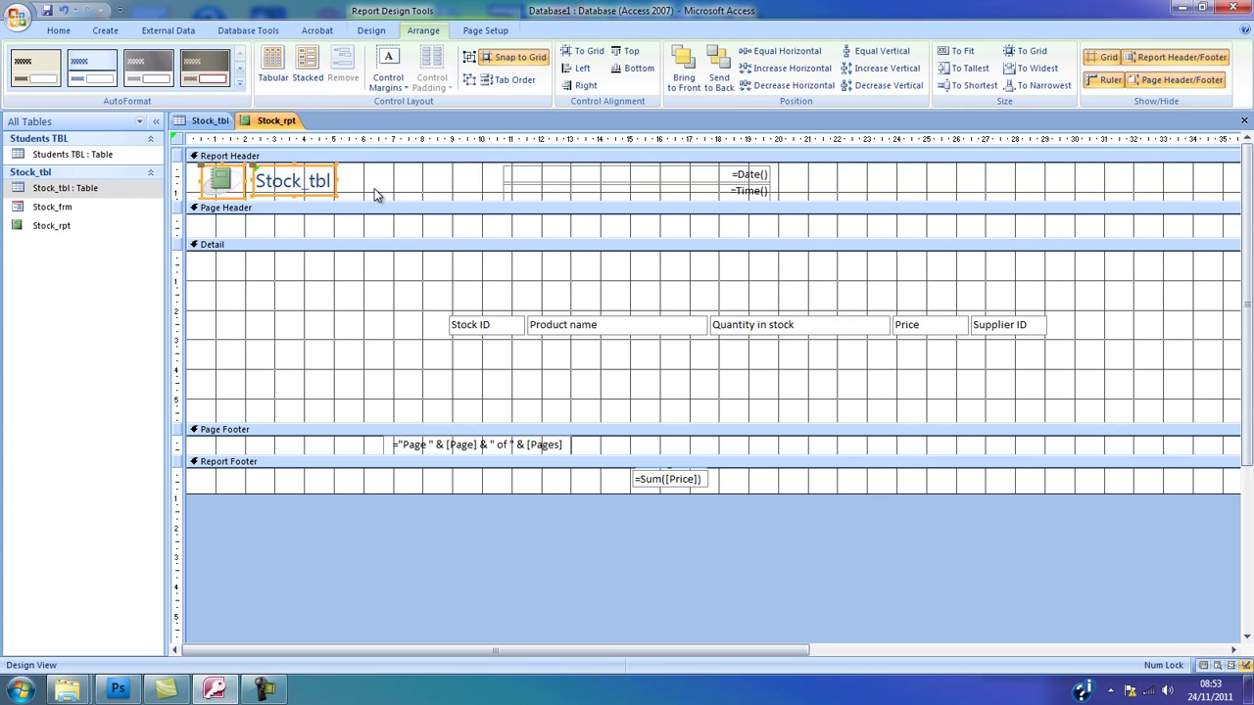
drag(374, 188, 210, 186)
key(Delete)
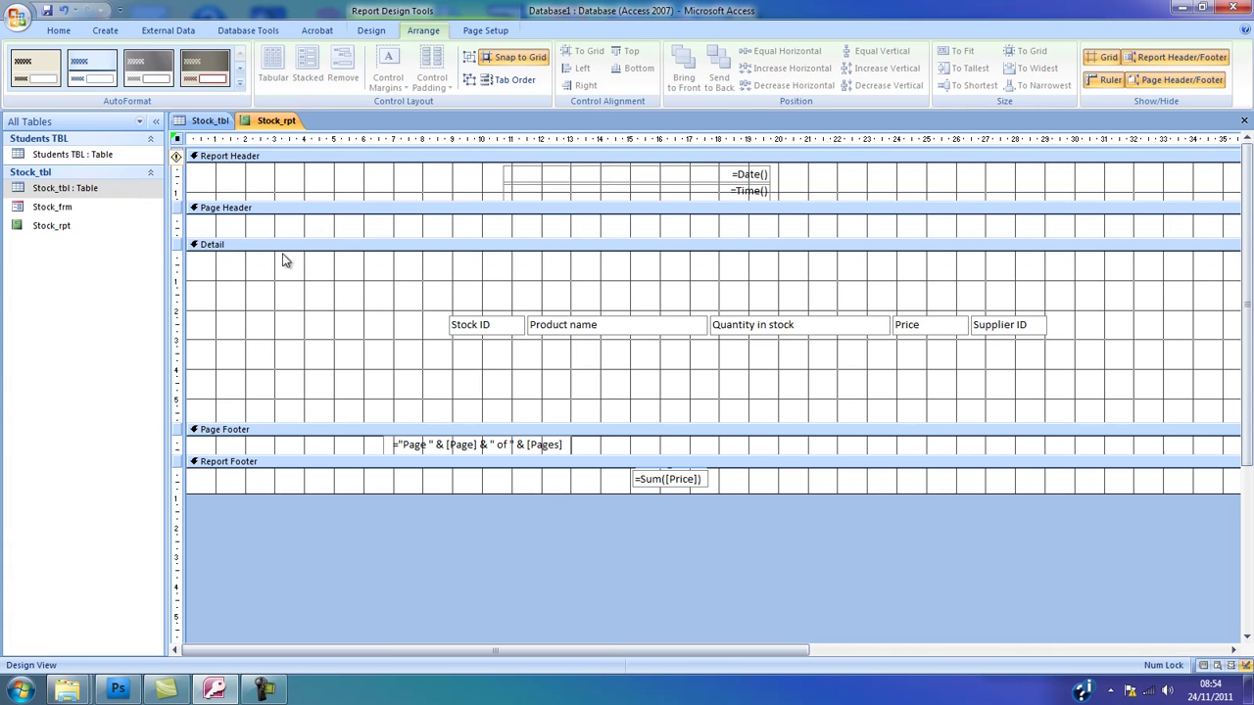
drag(294, 237, 312, 201)
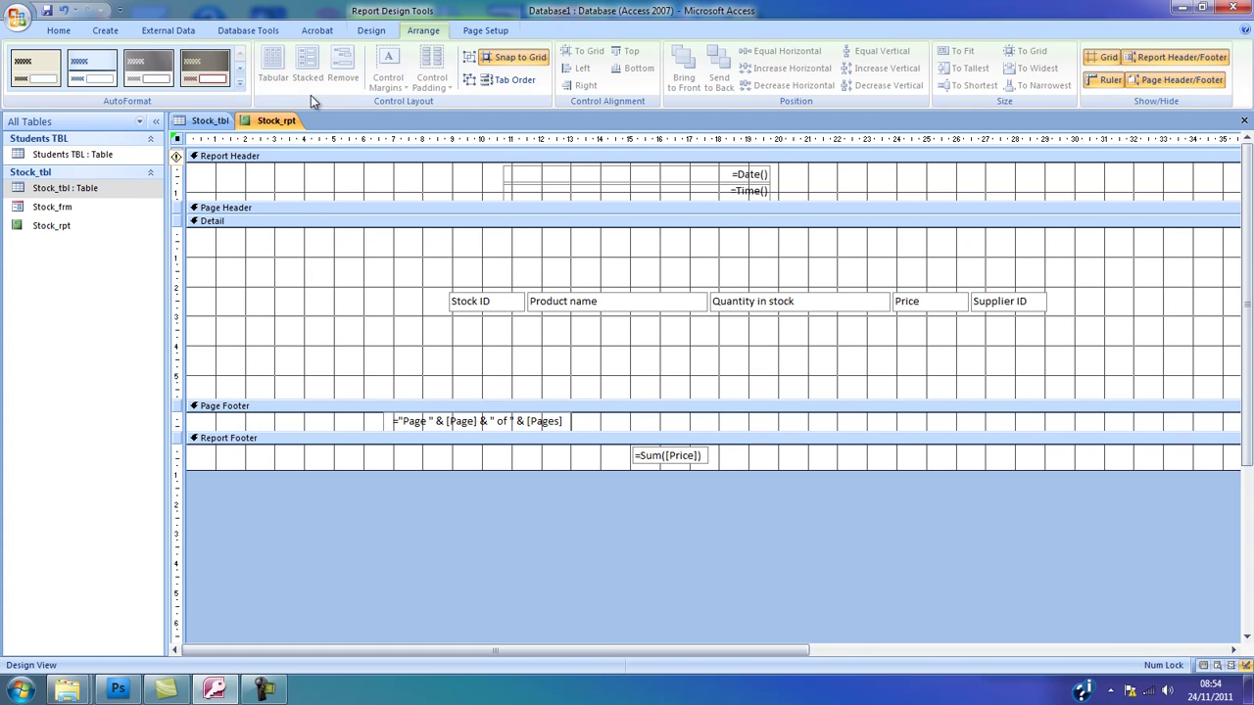
- Draw an image box in Detail holding the Stock_rpt picture from the Desktop
click(364, 34)
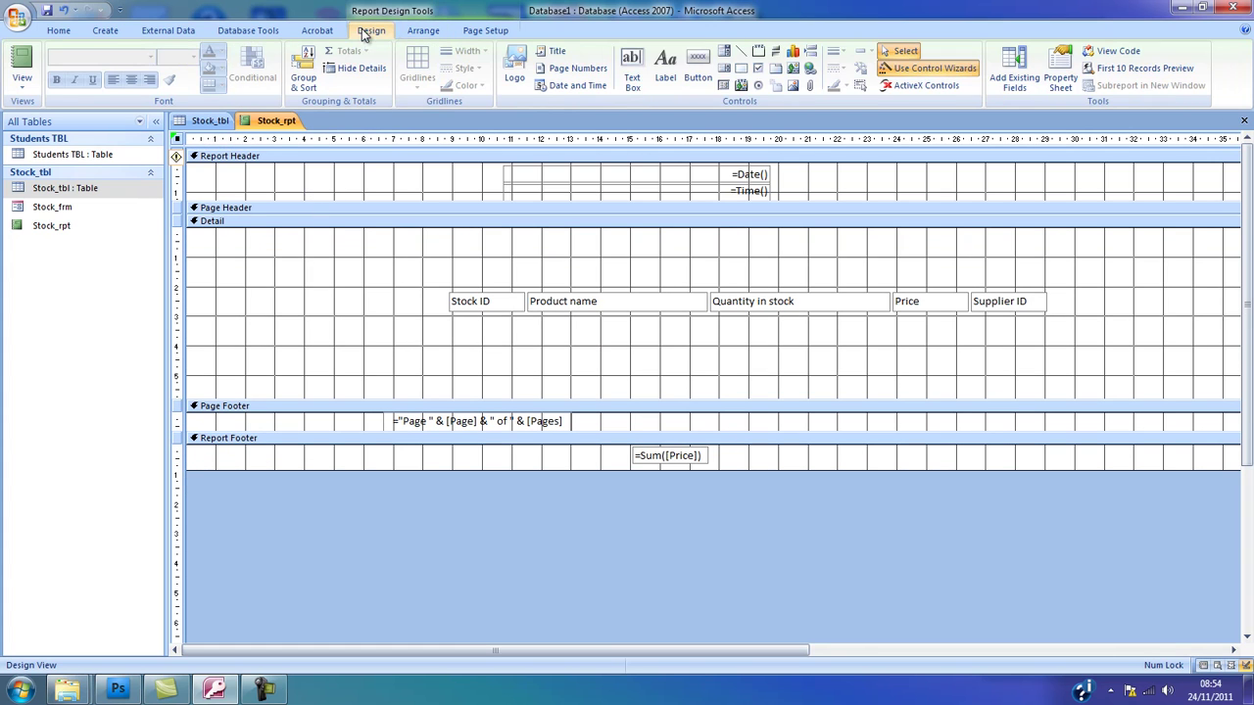
click(793, 86)
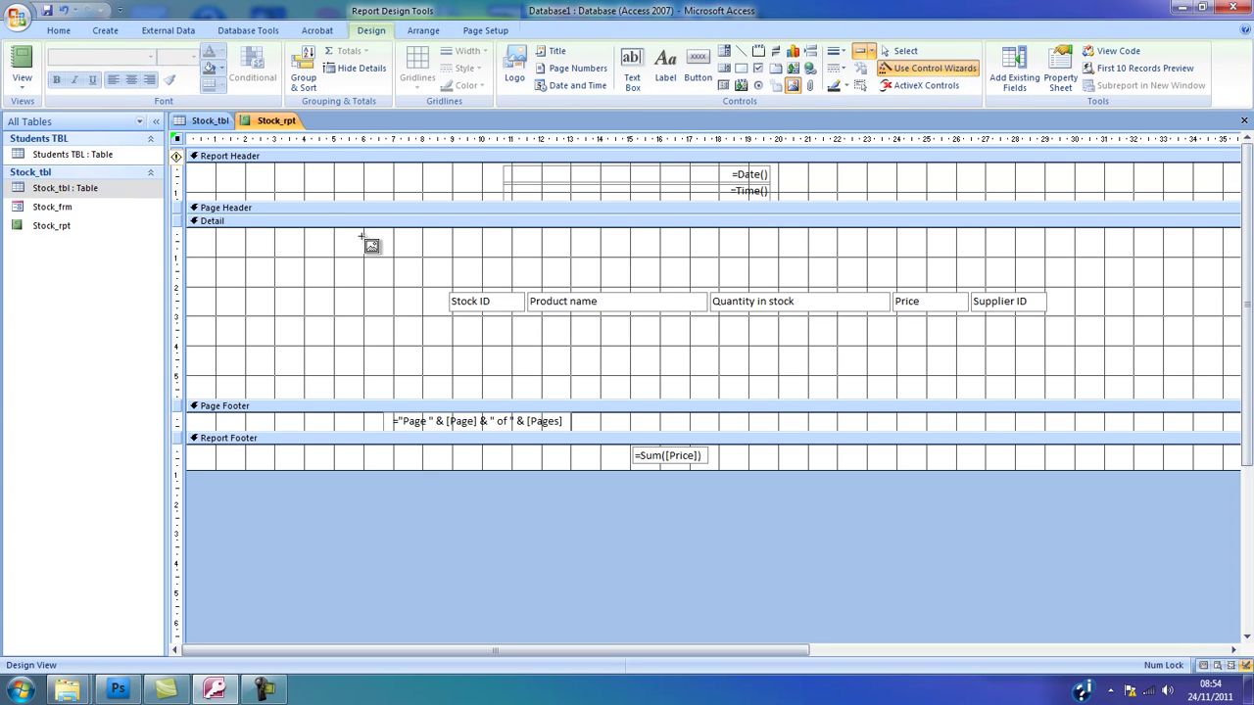
drag(361, 236, 722, 370)
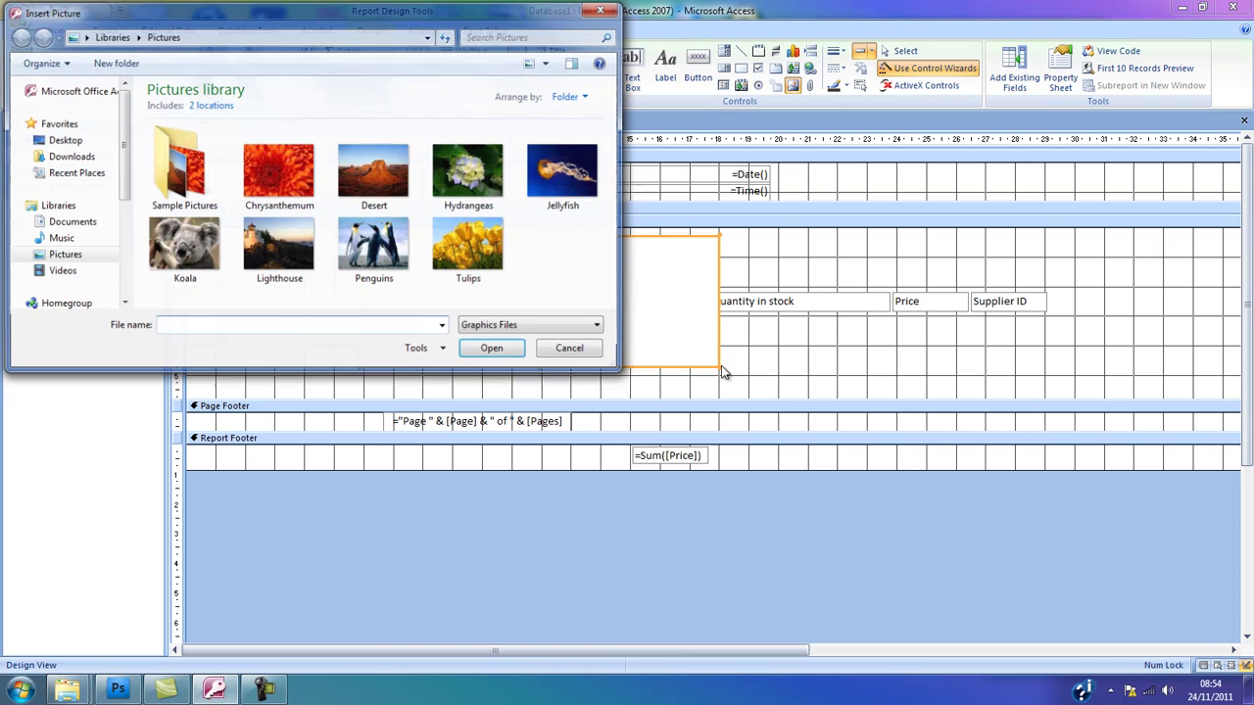
click(62, 142)
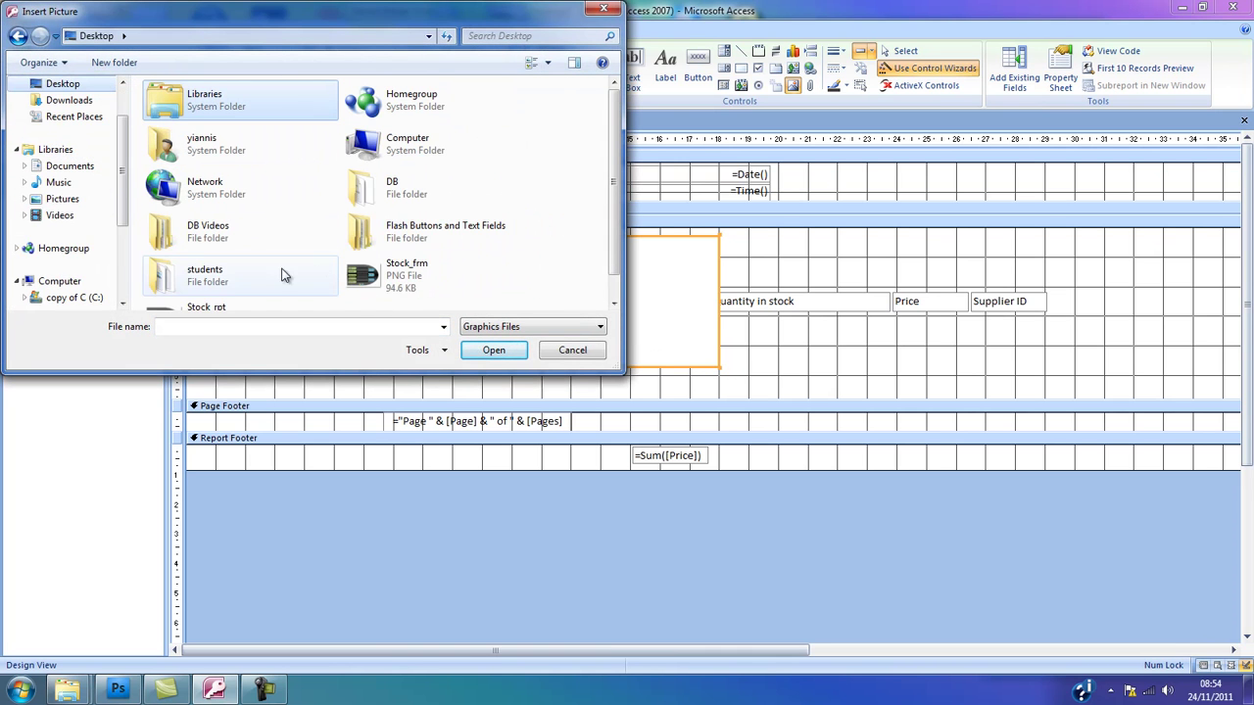
click(258, 280)
scroll(259, 280, down, 1)
double_click(228, 289)
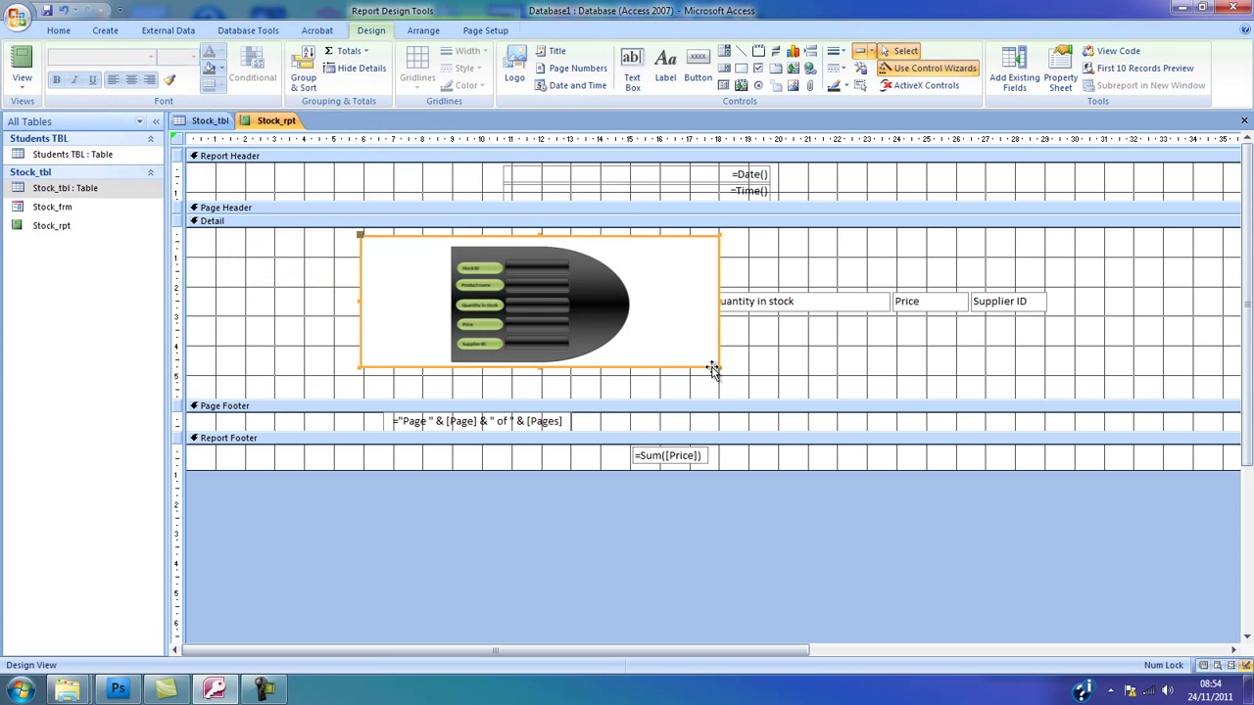
- Enlarge the picture, shift it left, and send it behind the field boxes
drag(717, 366, 945, 520)
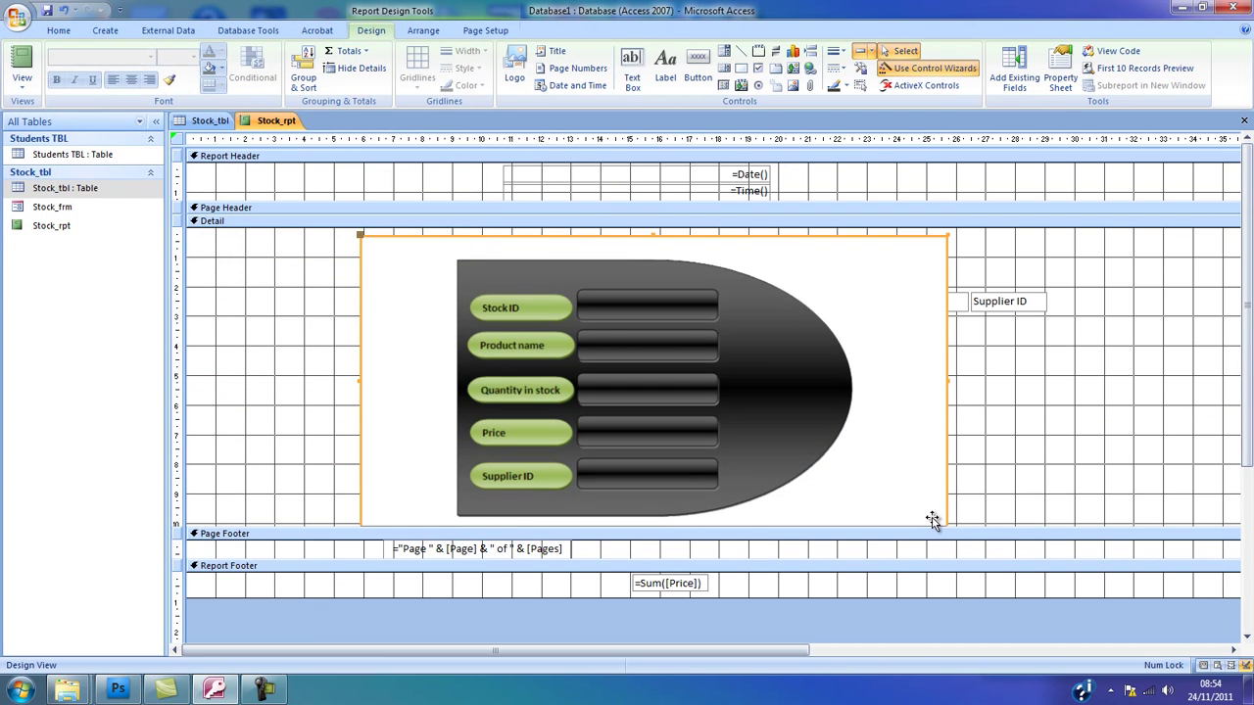
scroll(946, 520, down, 1)
drag(979, 468, 979, 574)
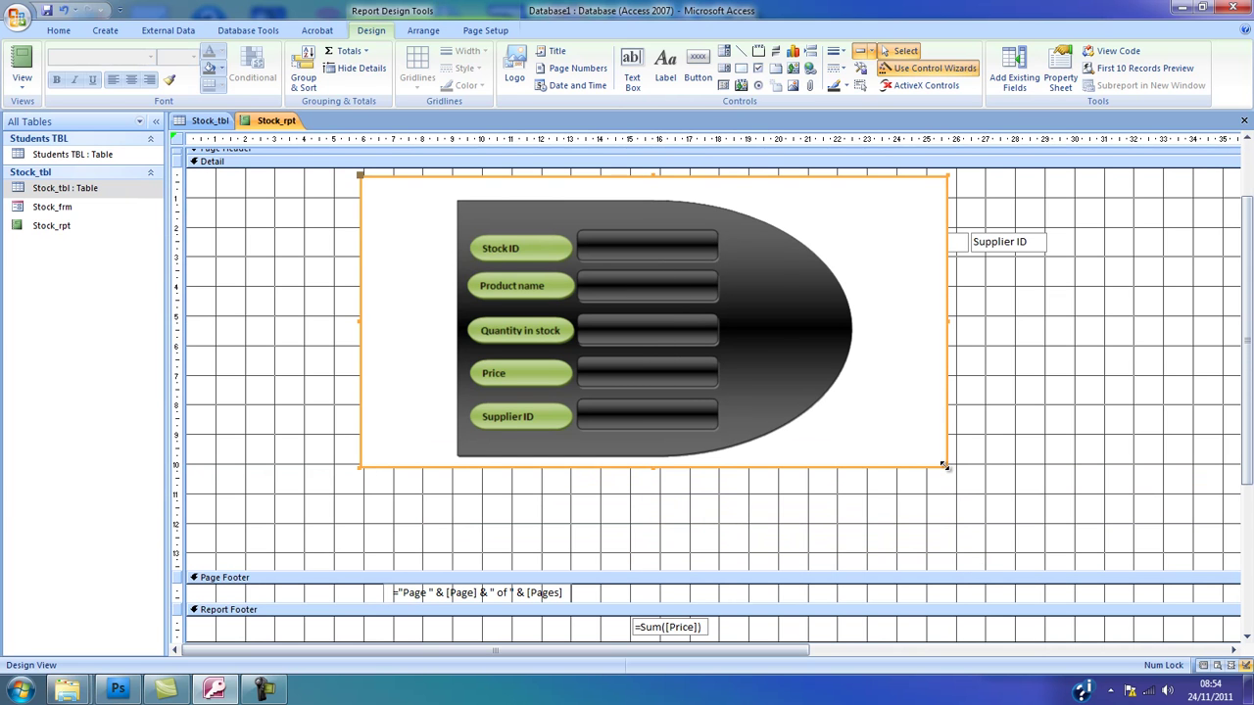
drag(944, 466, 1032, 566)
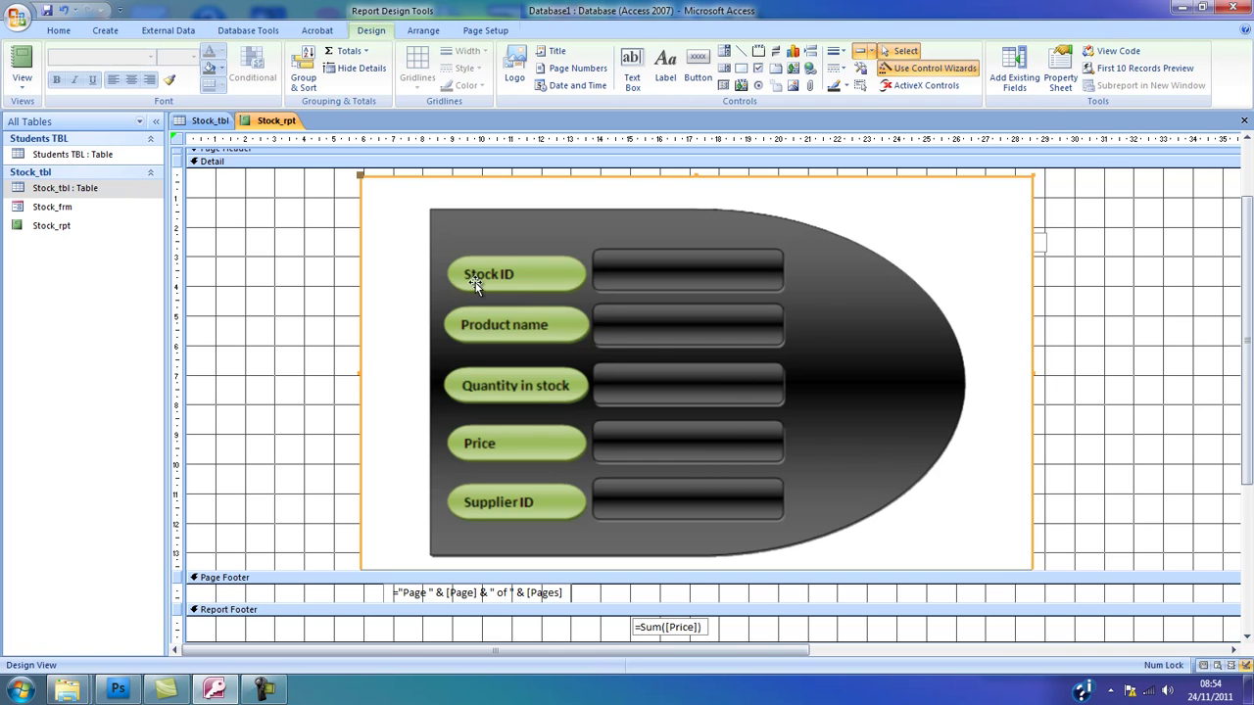
drag(474, 284, 328, 268)
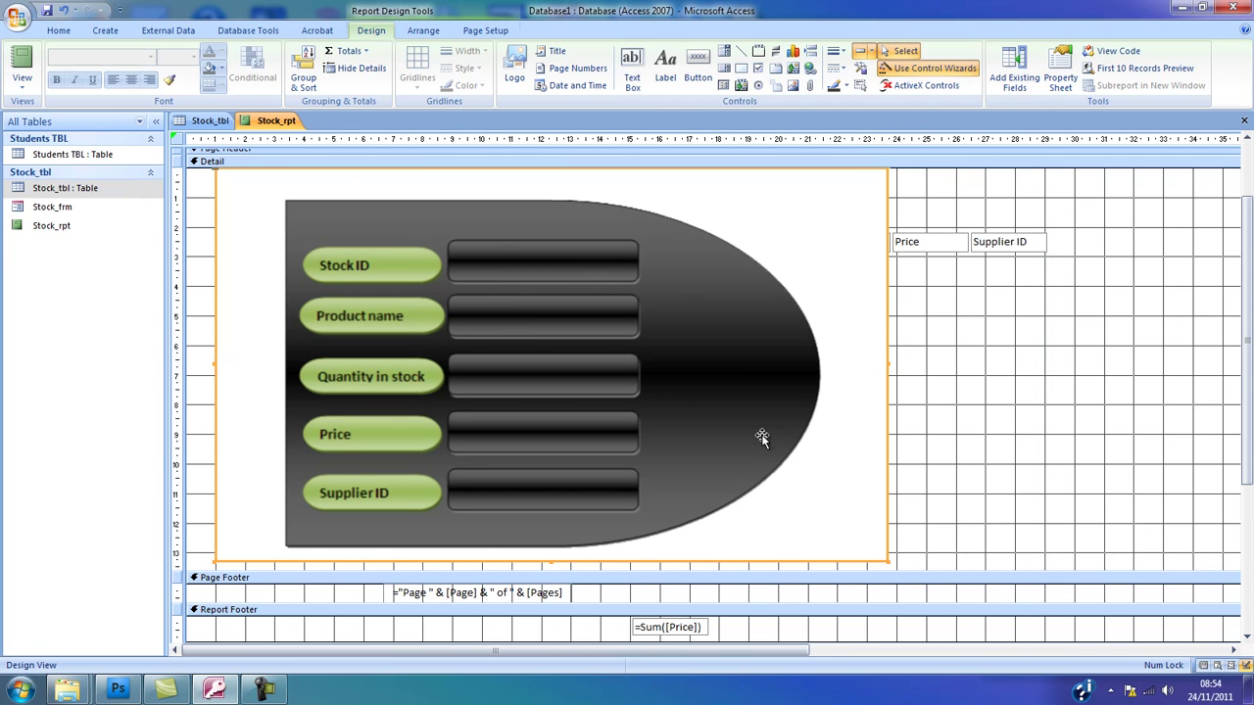
drag(887, 560, 844, 502)
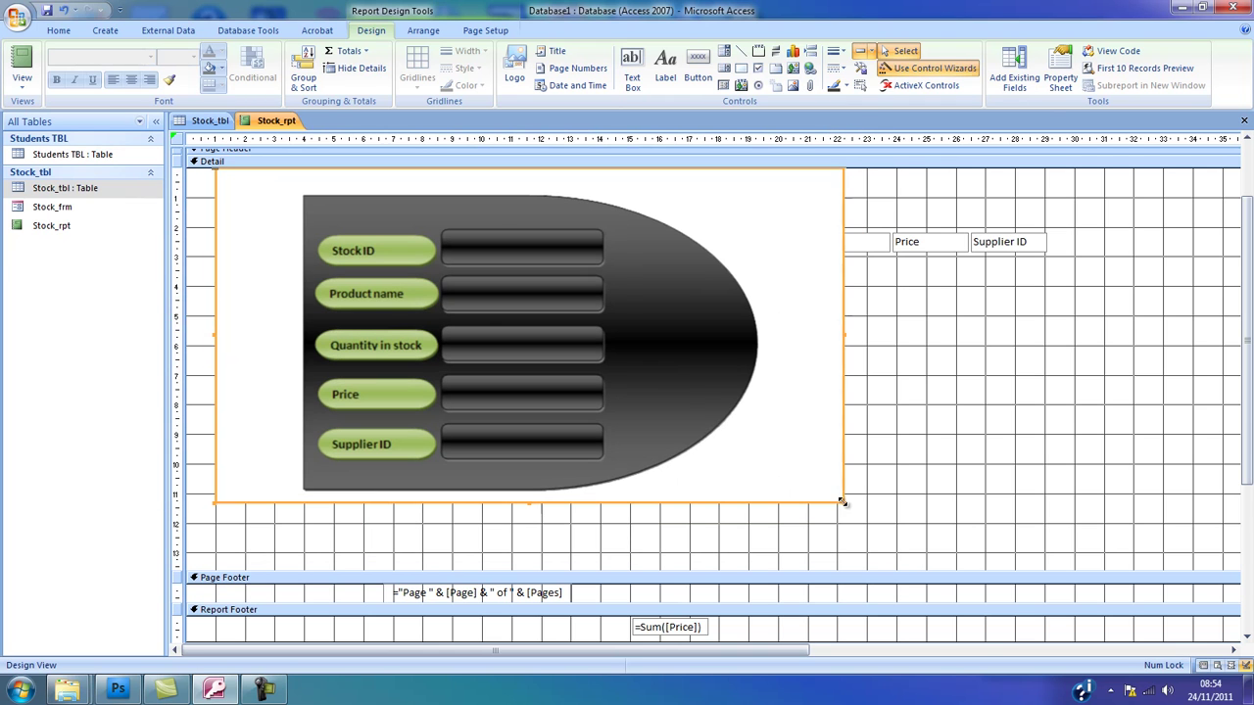
right_click(669, 290)
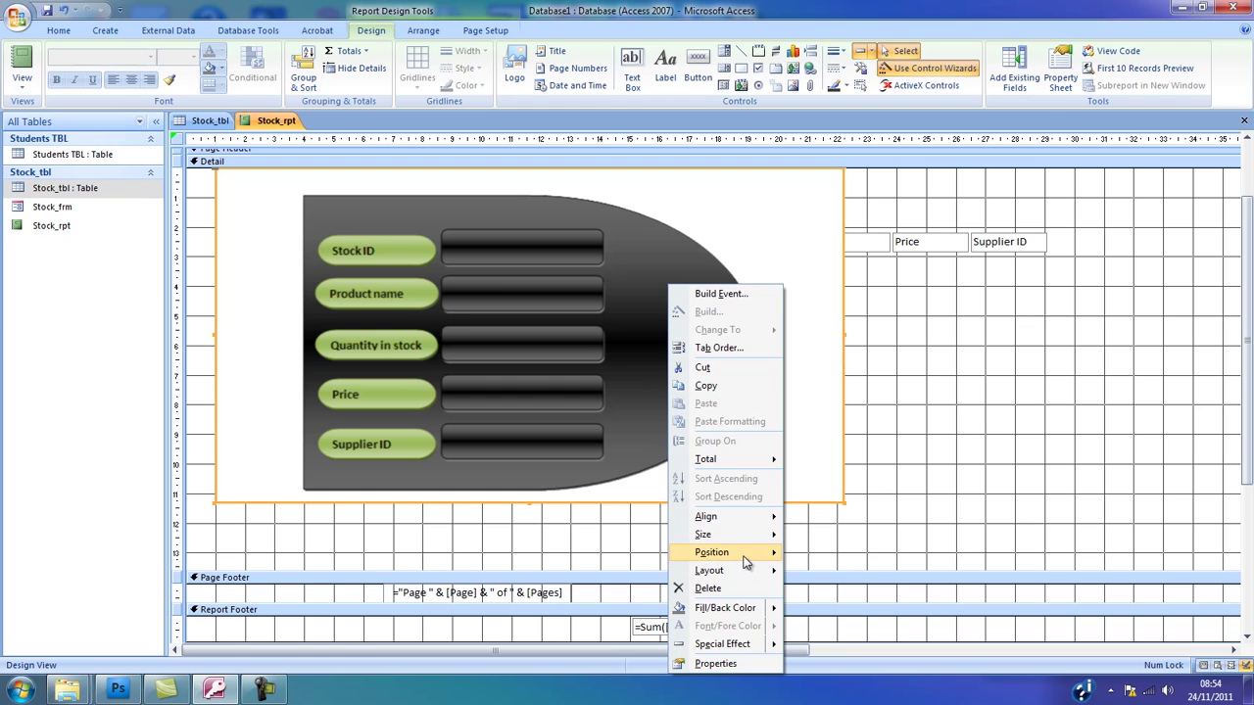
mouse_move(713, 553)
click(821, 576)
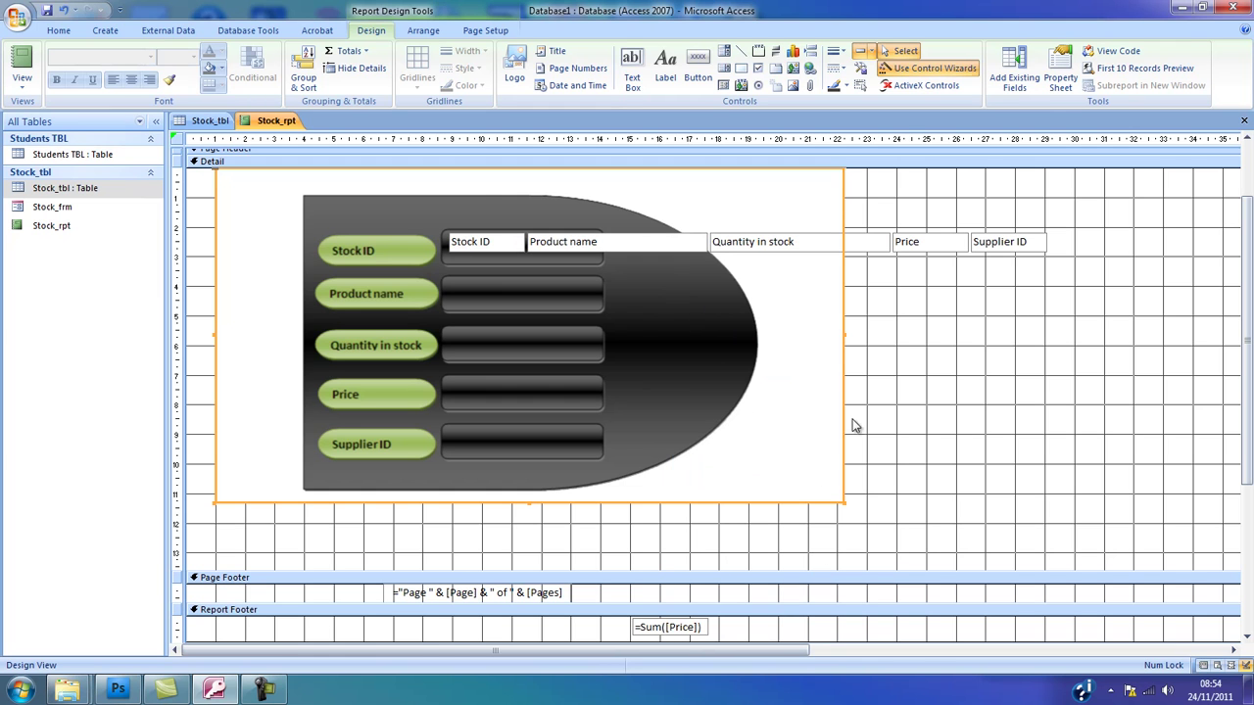
- Move Stock ID, Product name, Quantity in stock, Price and Supplier ID into their dark slots
click(913, 388)
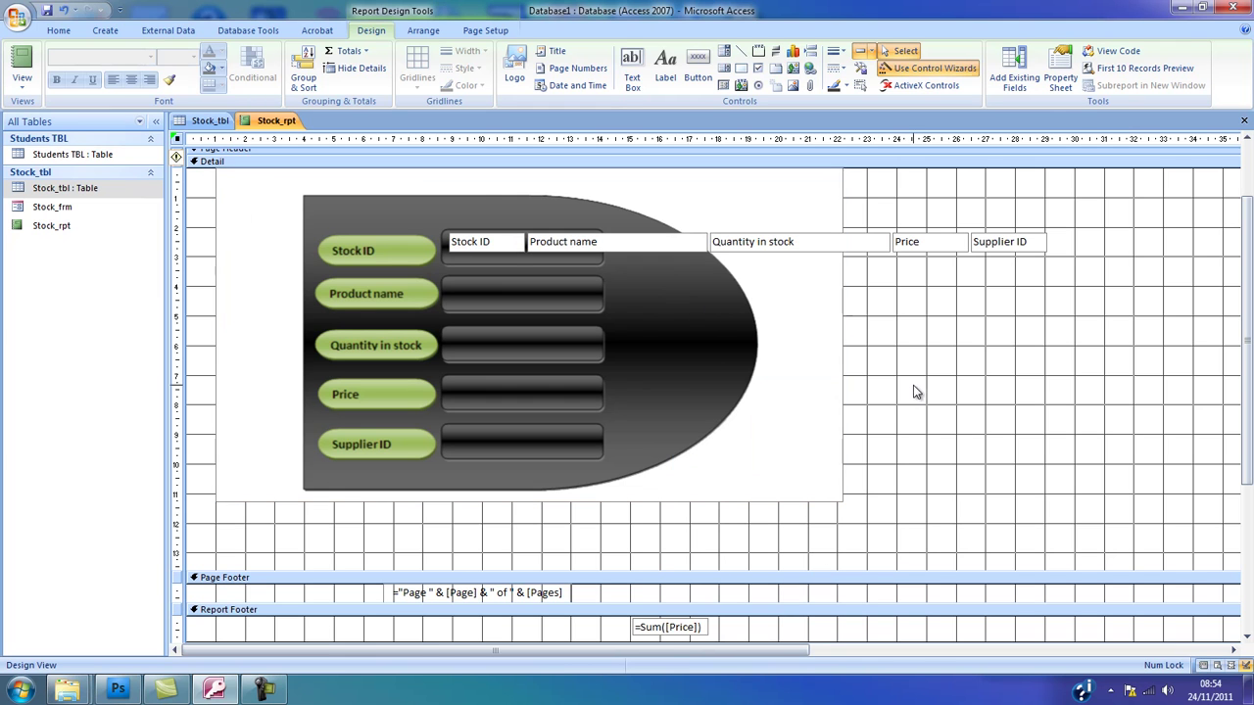
click(473, 248)
drag(467, 252, 470, 258)
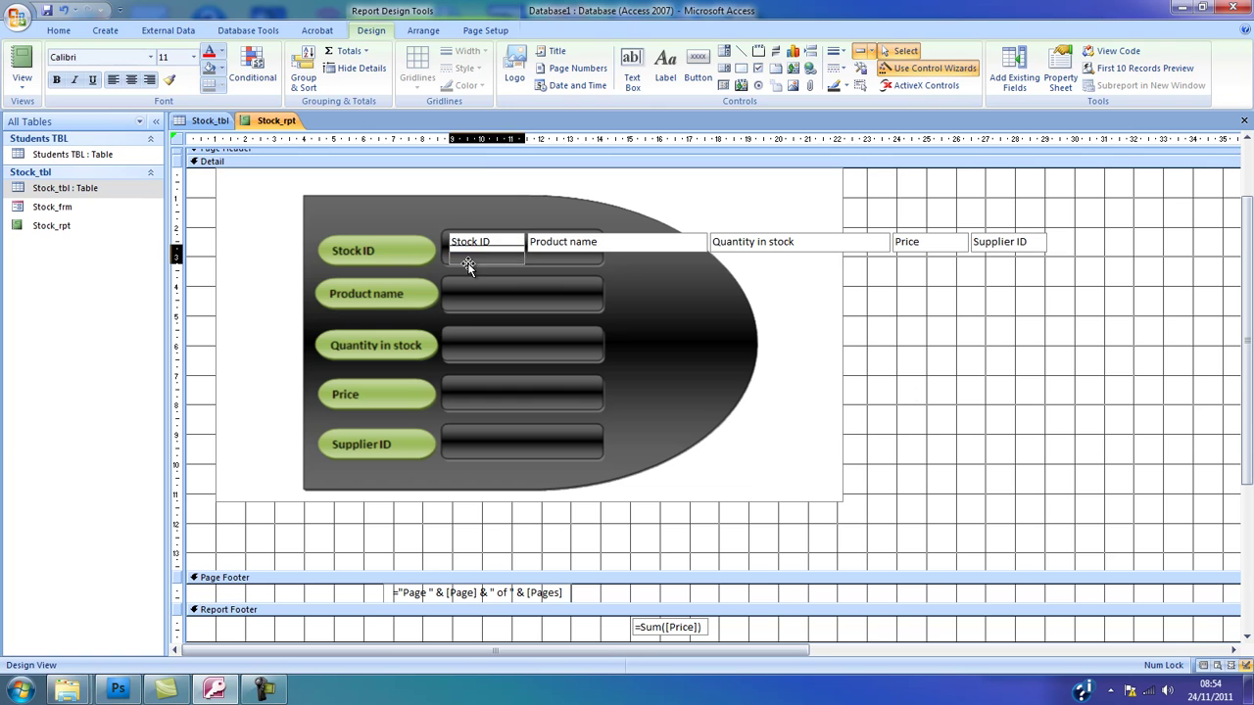
drag(593, 244, 518, 299)
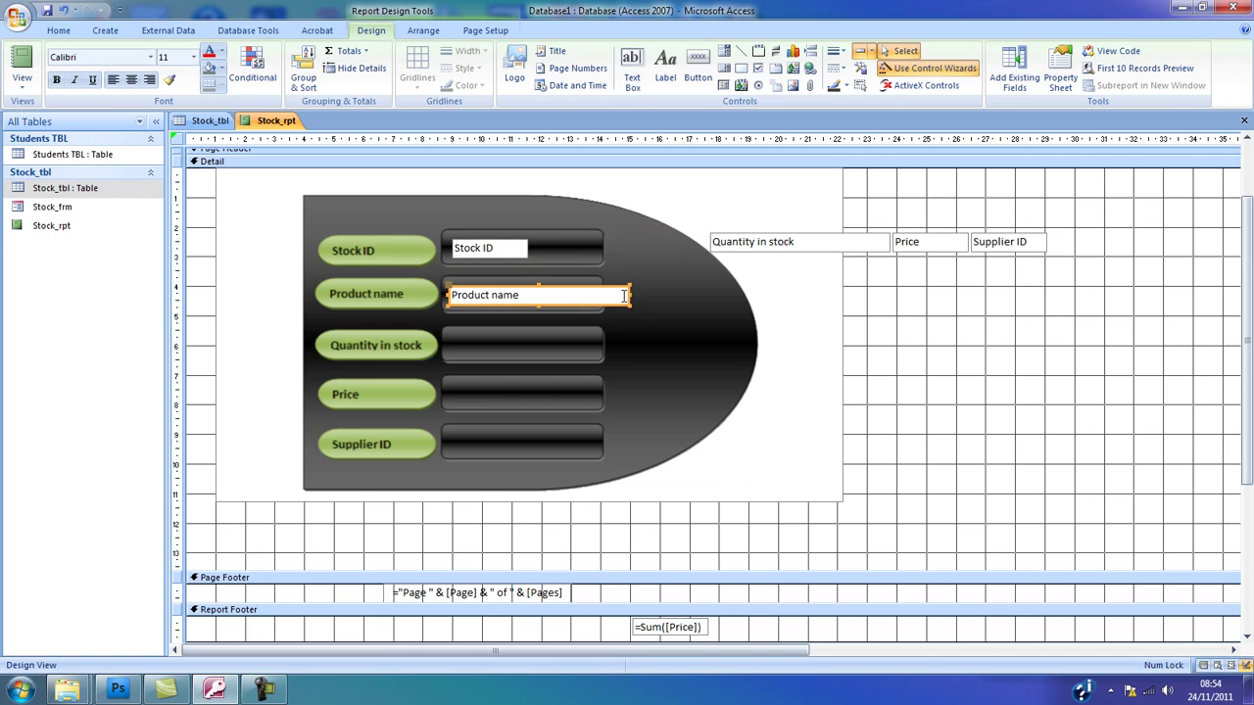
drag(628, 295, 579, 295)
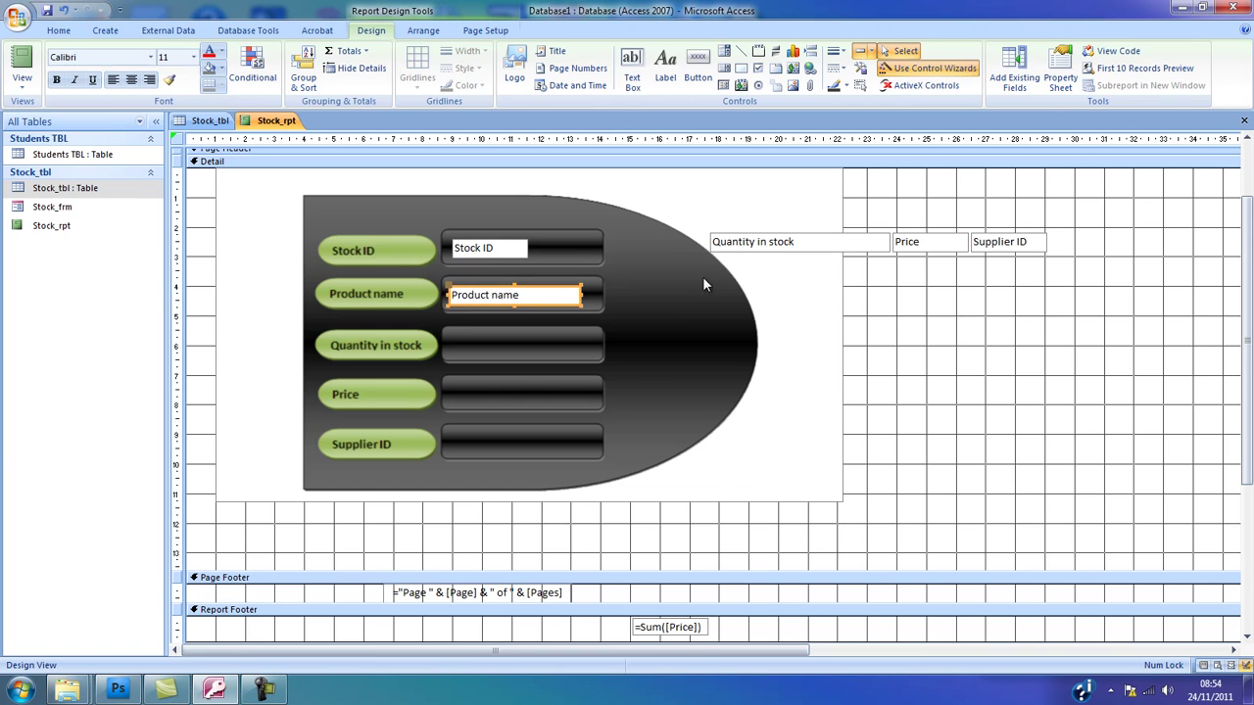
click(781, 247)
drag(784, 253, 626, 360)
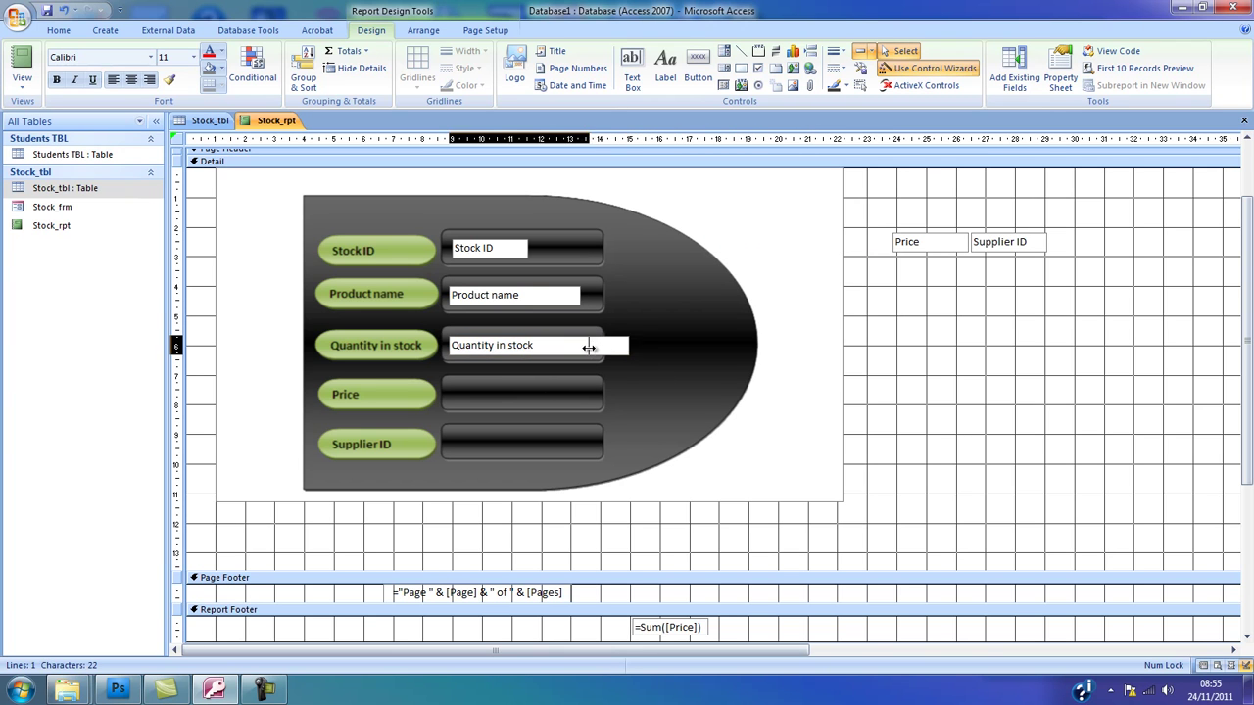
drag(631, 345, 588, 345)
click(920, 247)
drag(921, 250, 482, 404)
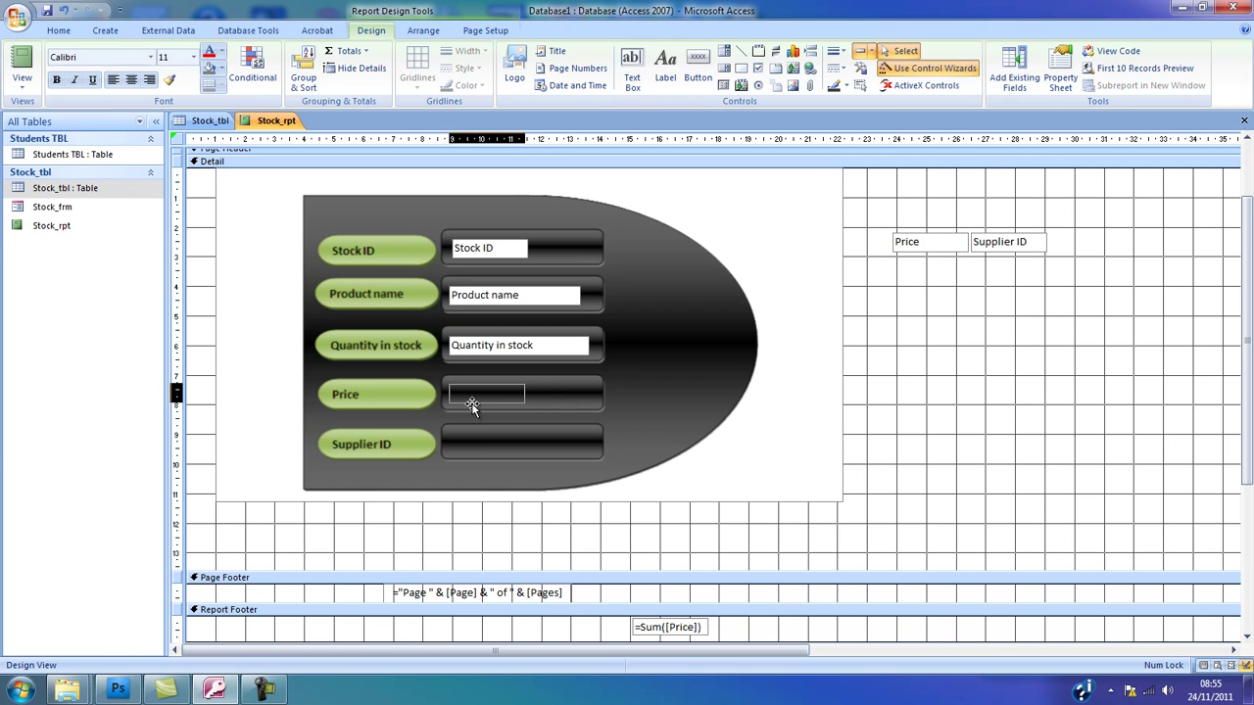
drag(482, 403, 474, 399)
mouse_move(979, 247)
mouse_down()
mouse_move(537, 438)
mouse_move(463, 452)
mouse_move(588, 444)
mouse_up()
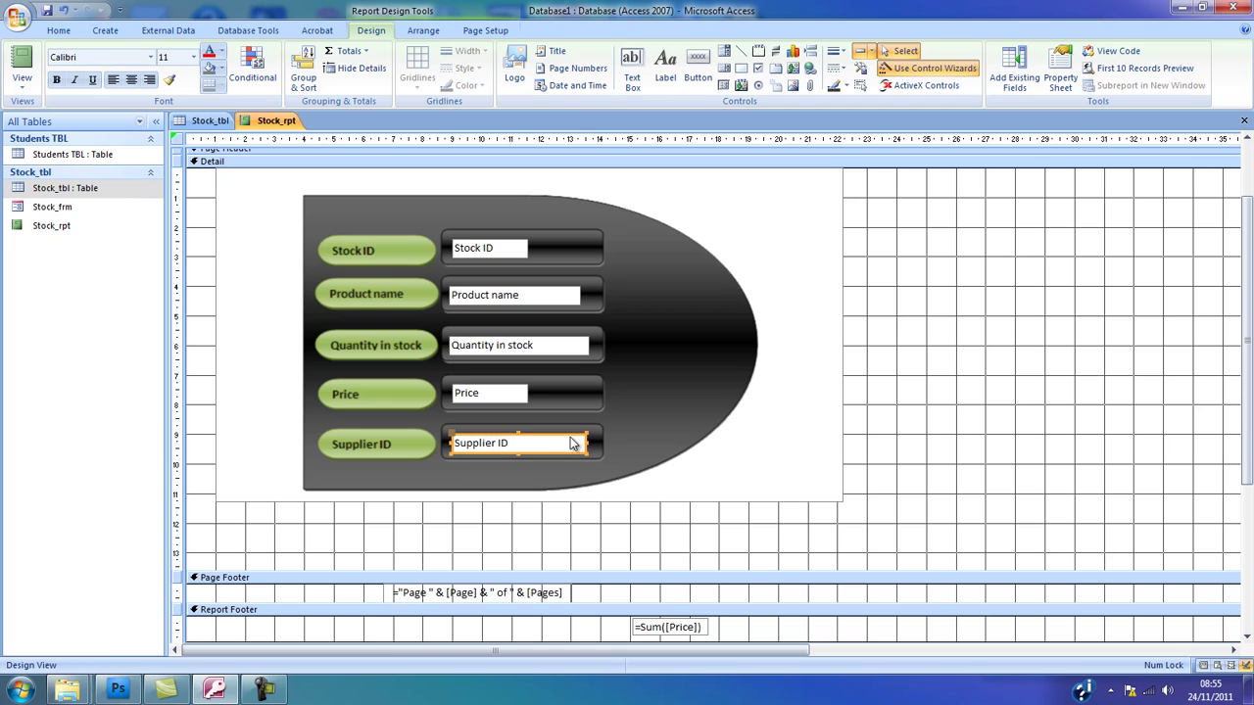
- Widen the Price, Stock ID and Product name boxes to matching lengths
click(522, 397)
drag(526, 393, 591, 392)
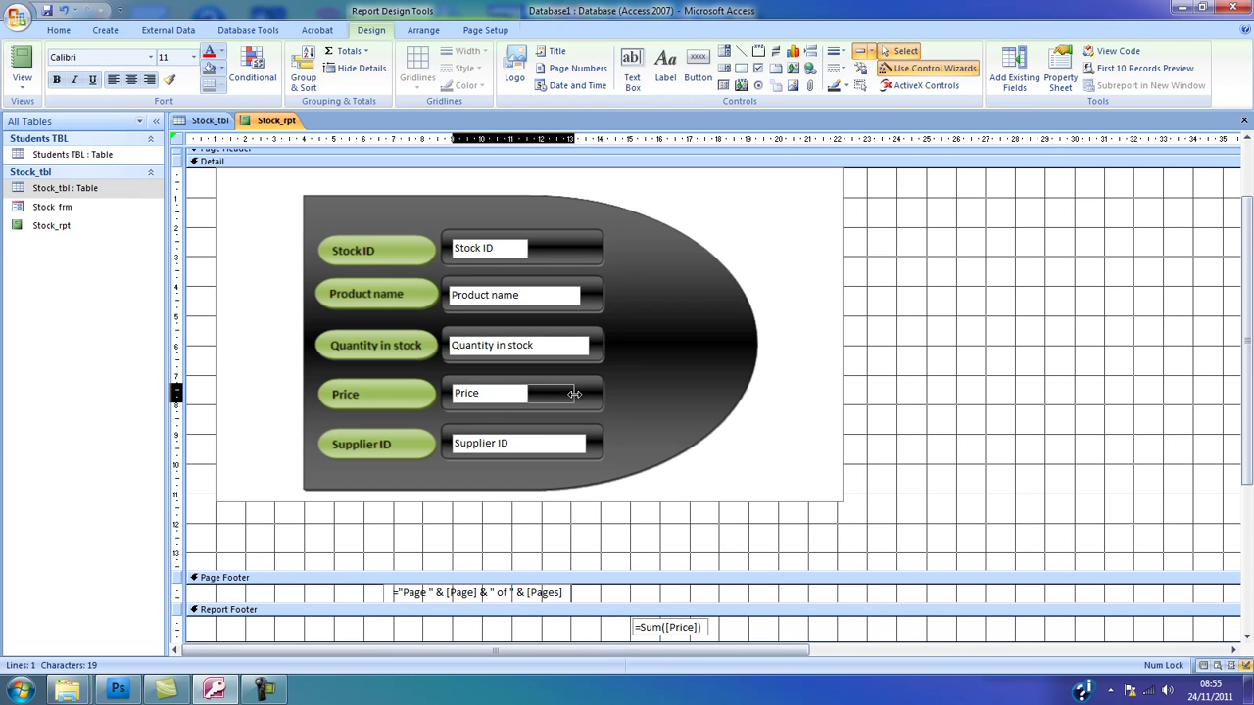
click(527, 253)
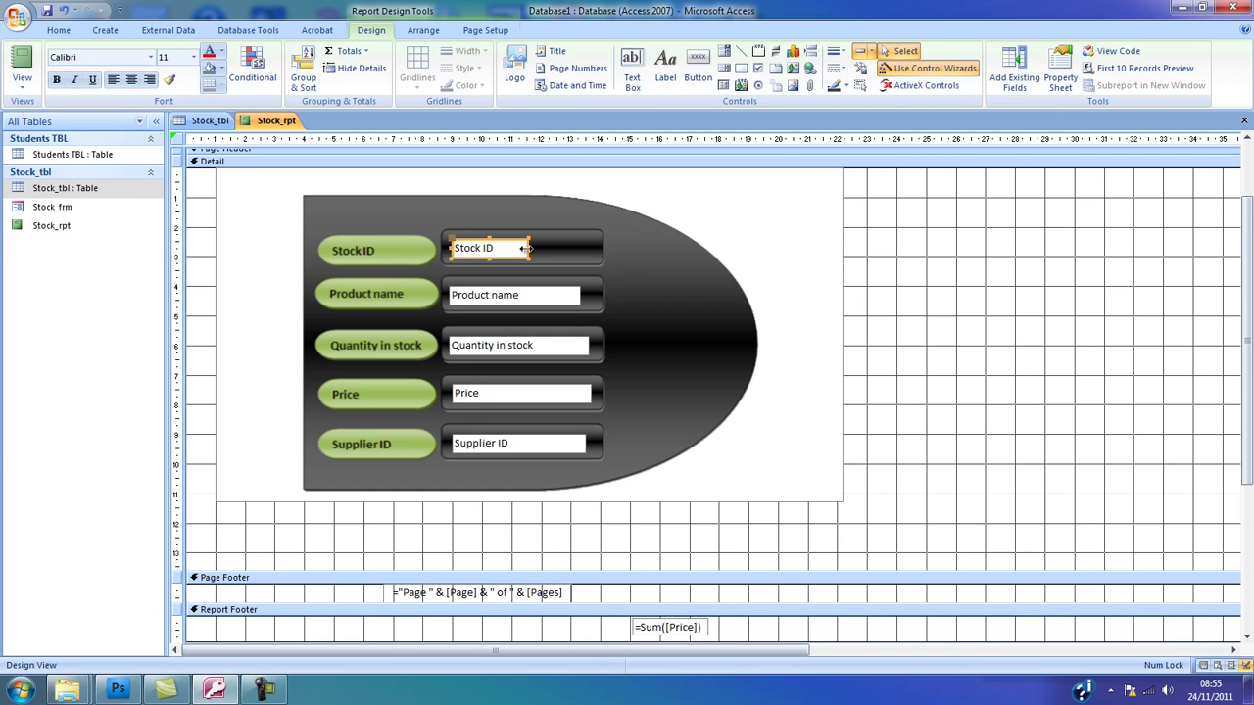
drag(527, 251, 592, 250)
click(575, 294)
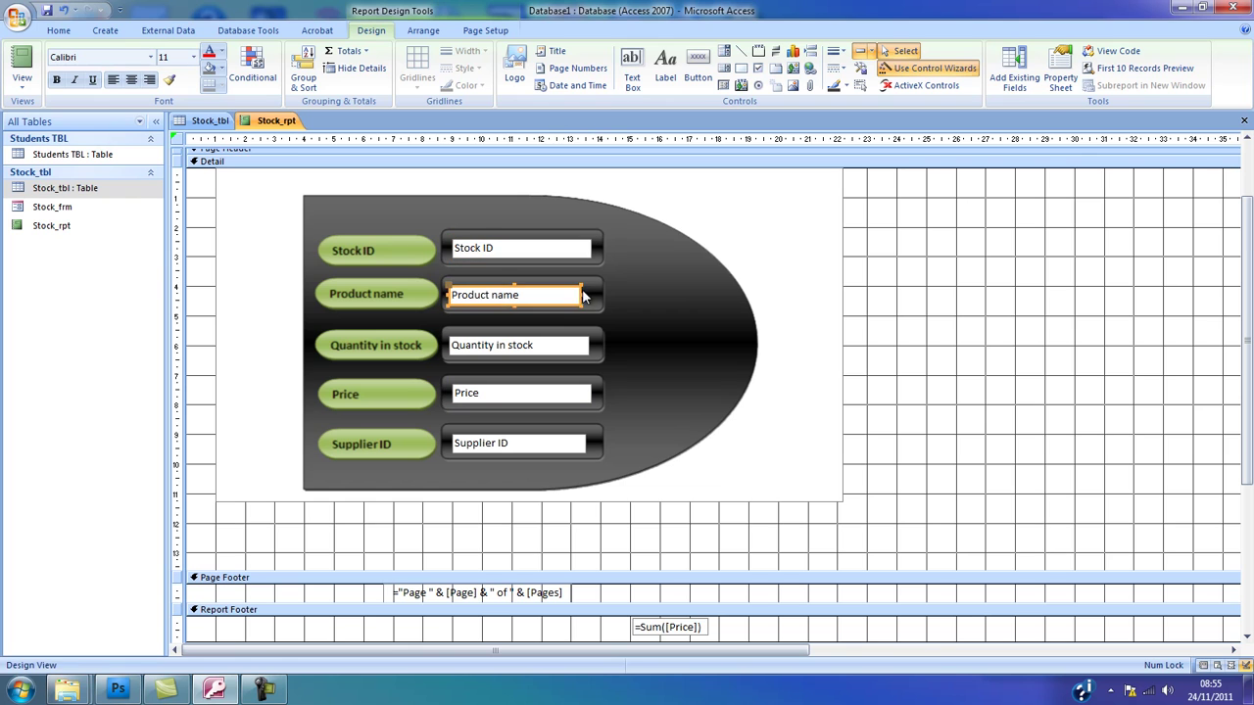
drag(579, 294, 590, 294)
- Select all five field boxes and show their shared Property Sheet
click(558, 251)
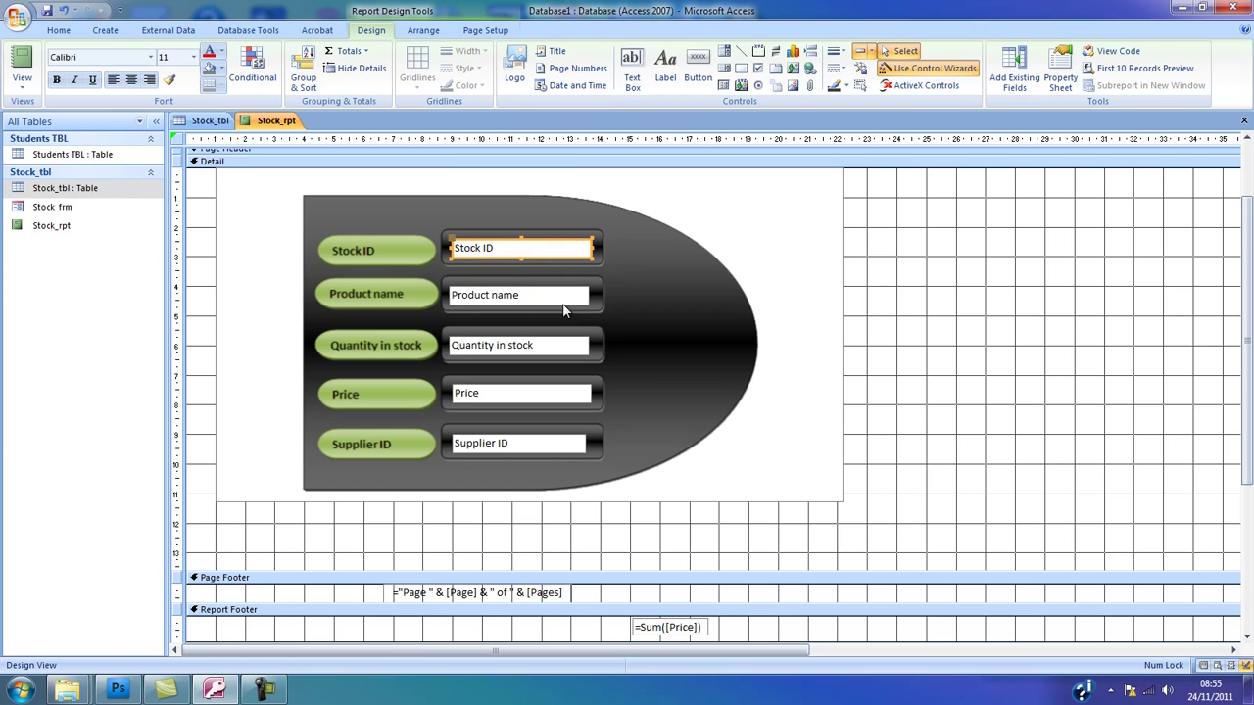
shift+click(563, 305)
shift+click(551, 347)
shift+click(539, 400)
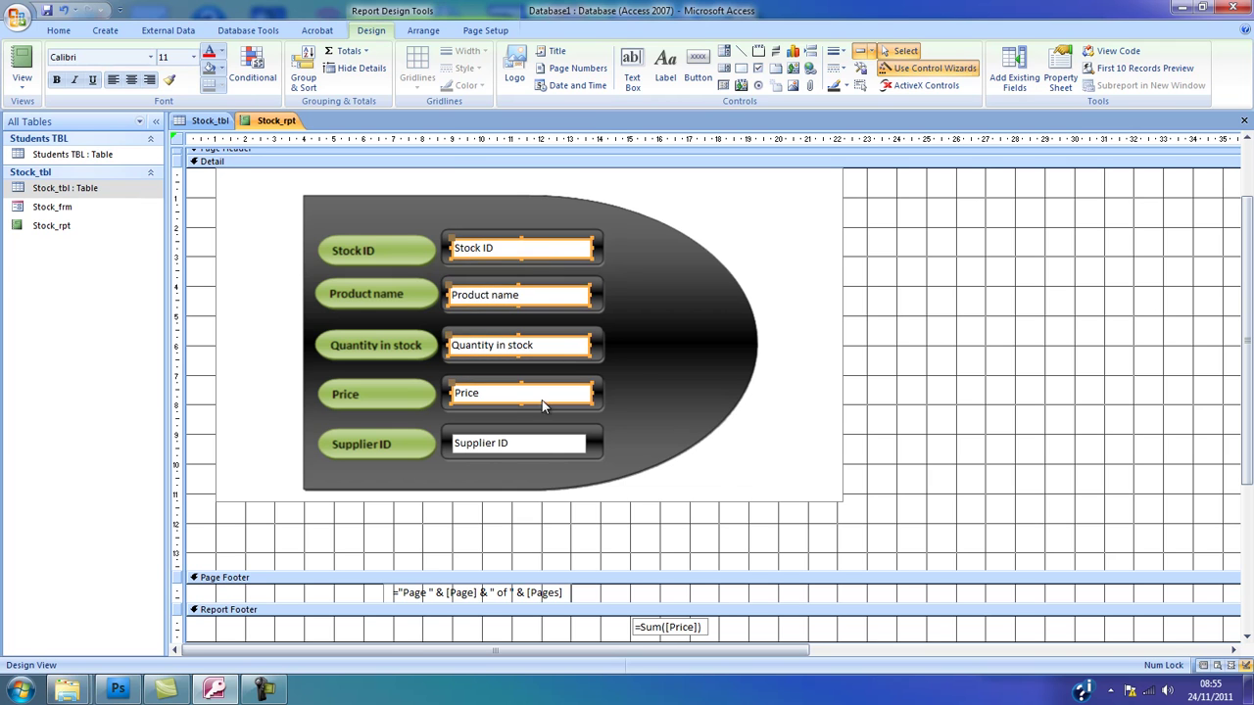
shift+click(538, 444)
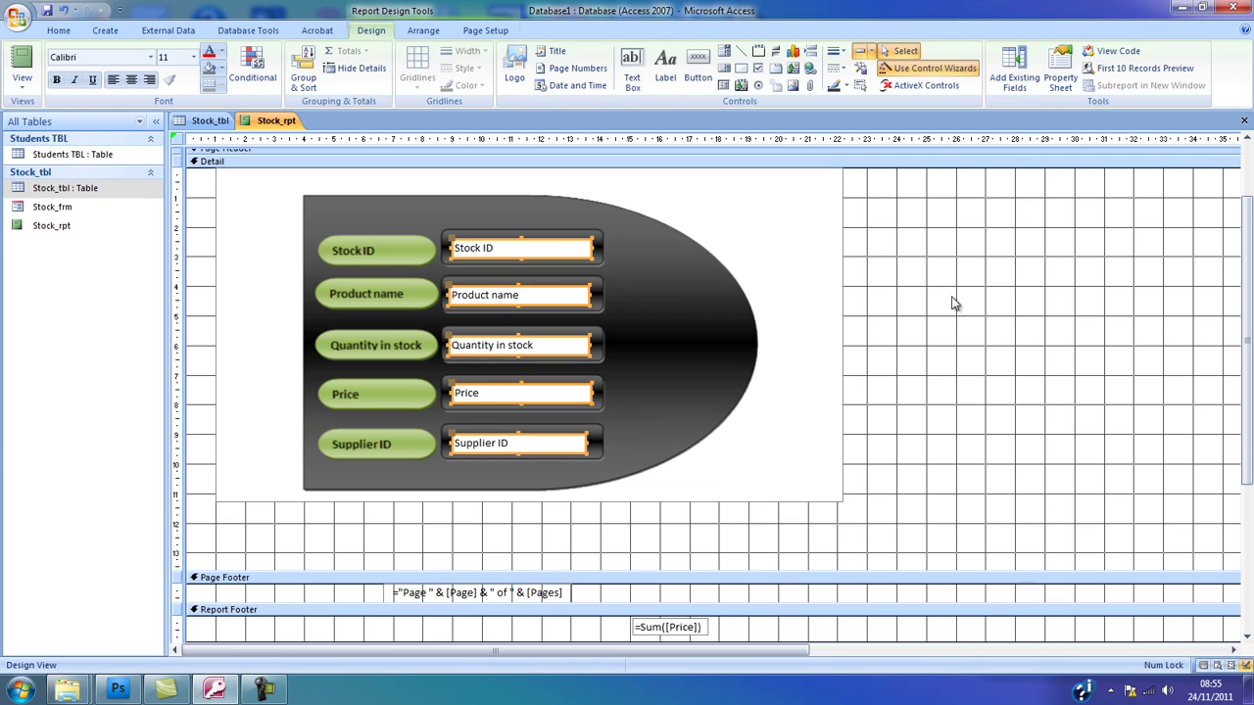
click(1060, 76)
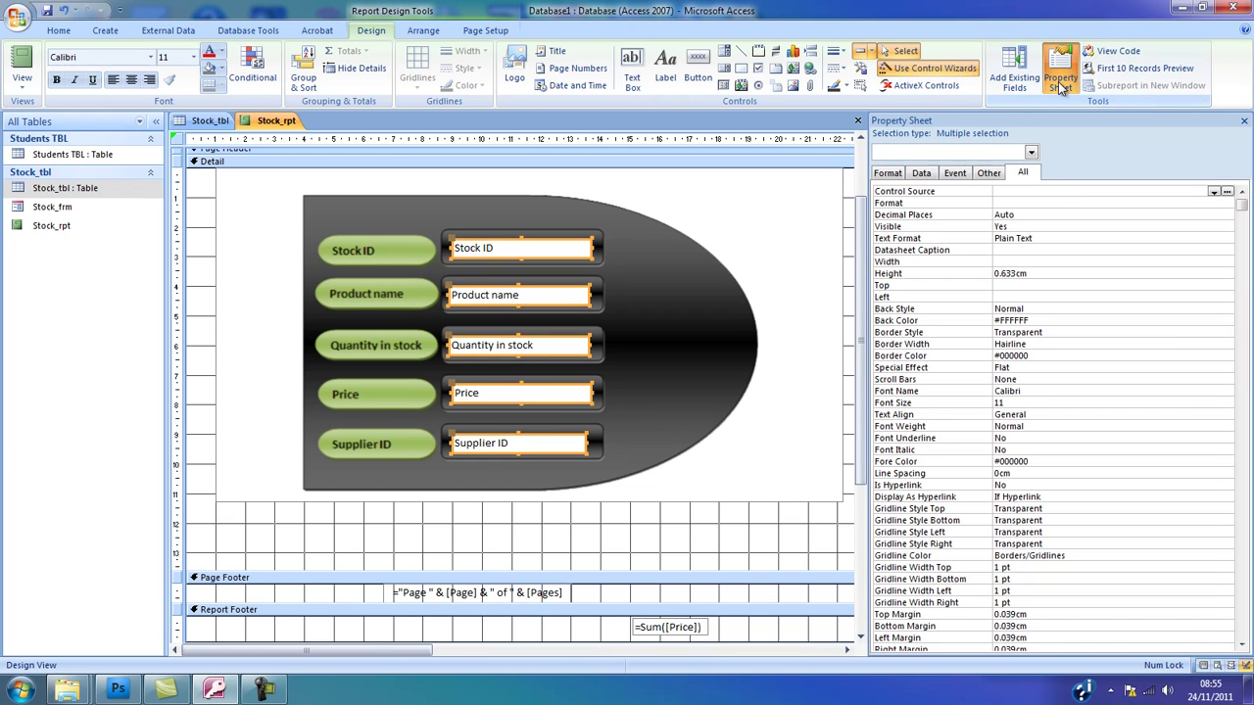
- Set Back Style and Border Style to Transparent for the five field boxes
click(1019, 313)
click(1227, 311)
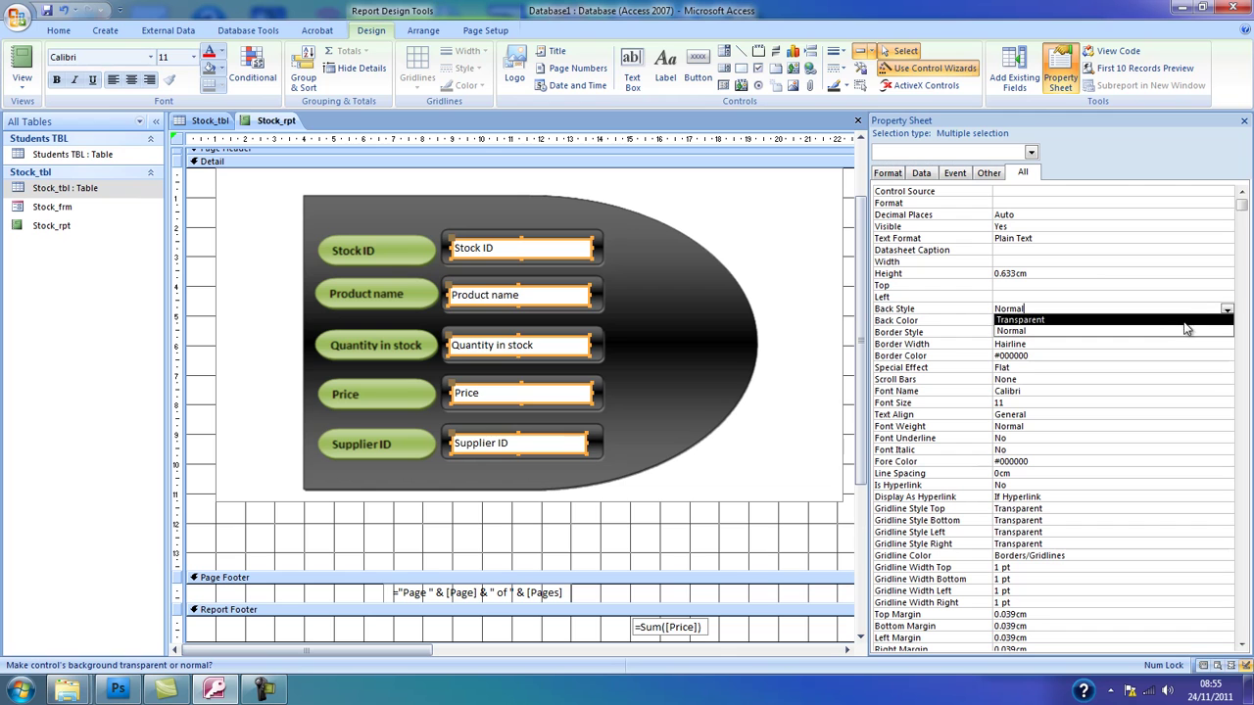
click(1158, 319)
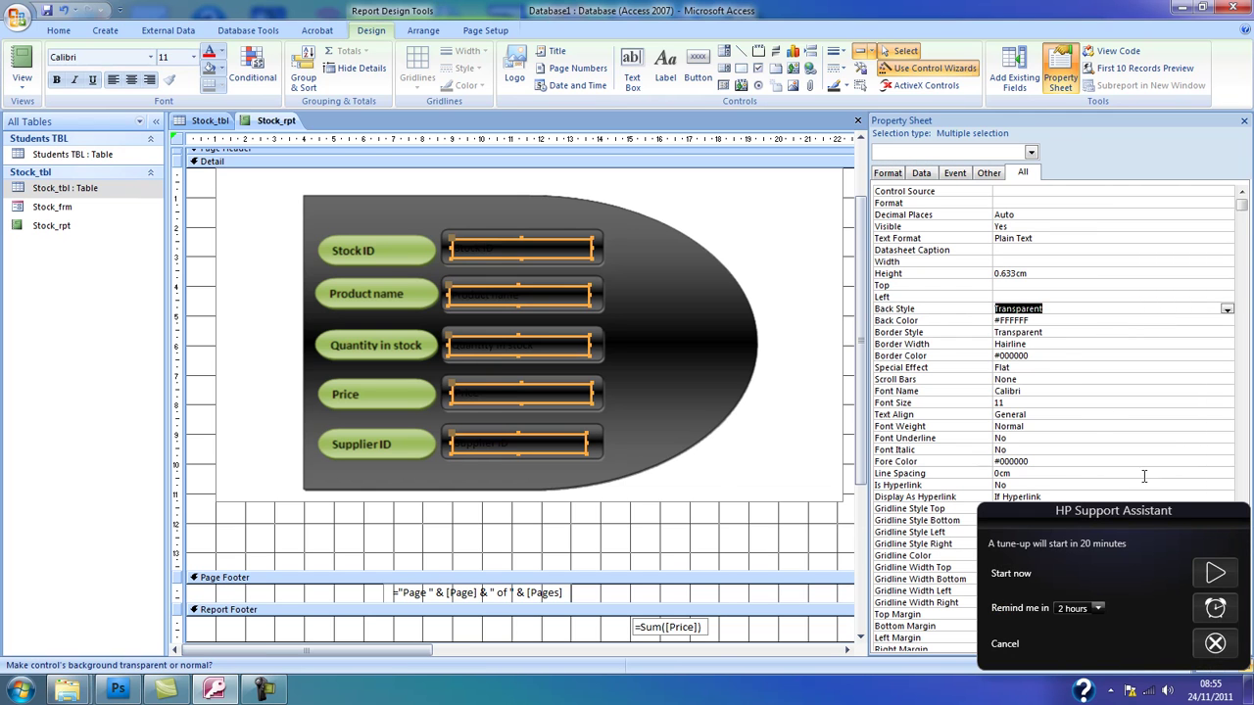
click(1214, 644)
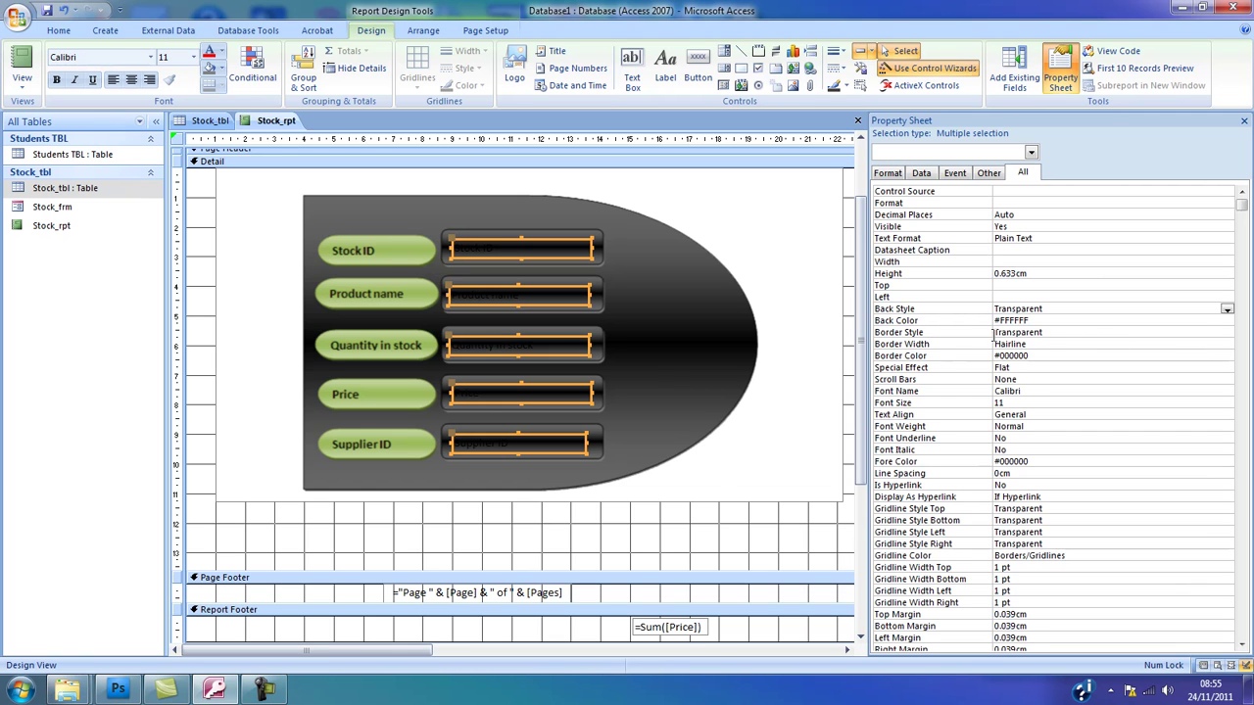
click(1227, 334)
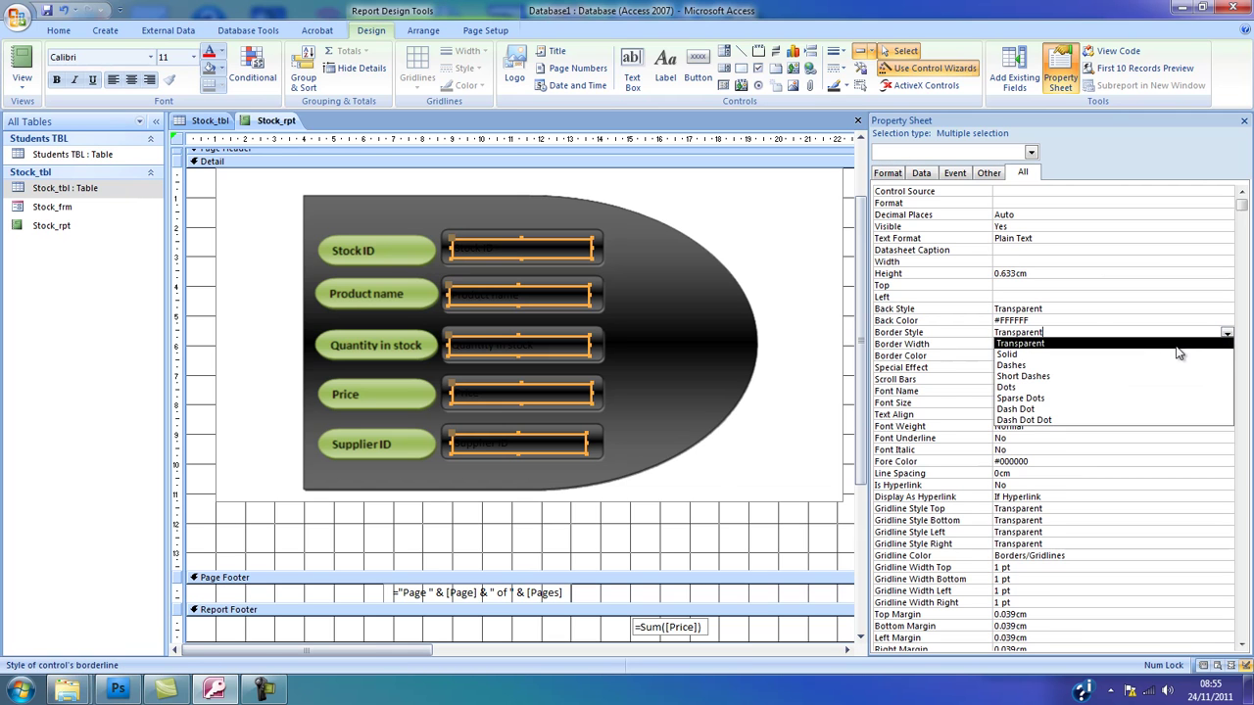
click(1144, 344)
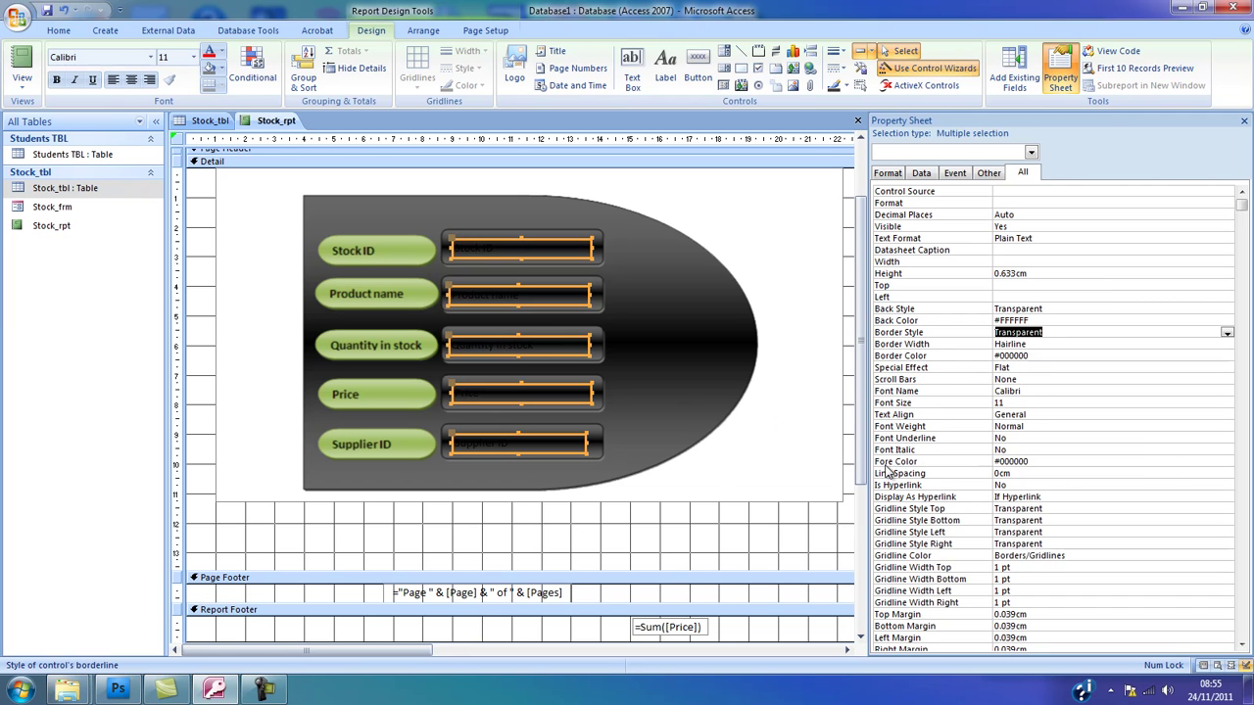
- Set the five field boxes' Fore Color to white (#FFFFFF)
click(979, 462)
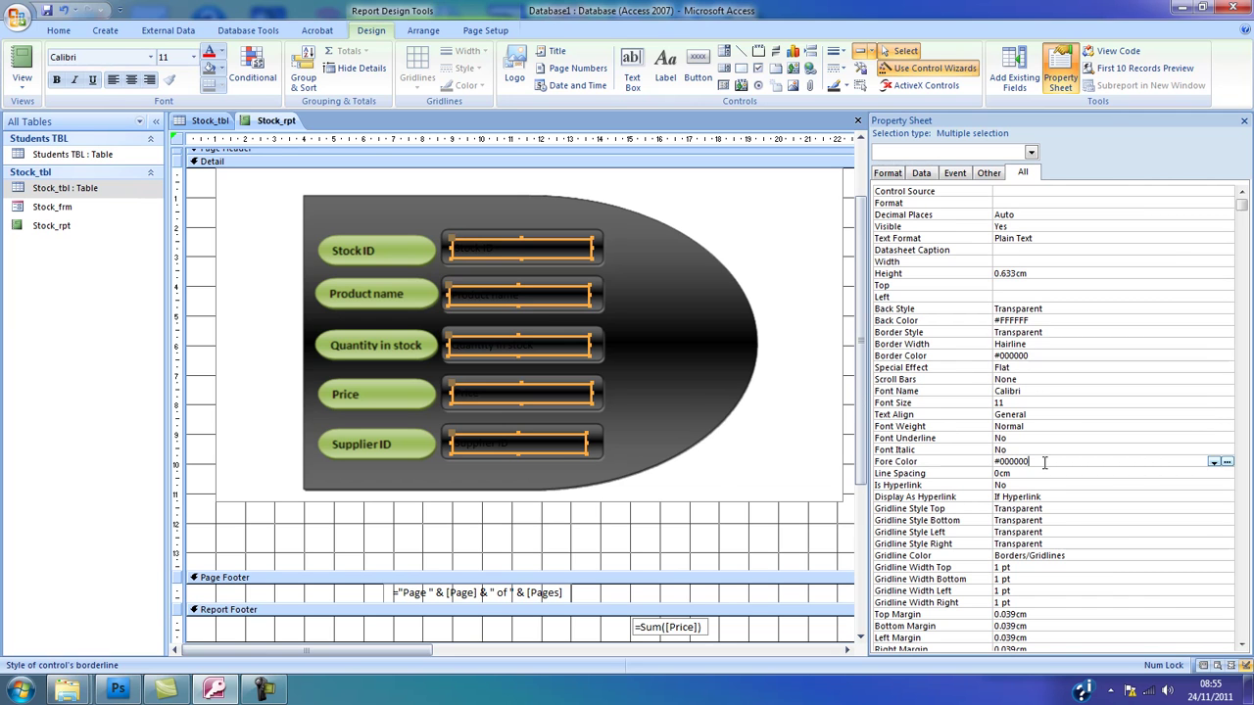
click(1215, 463)
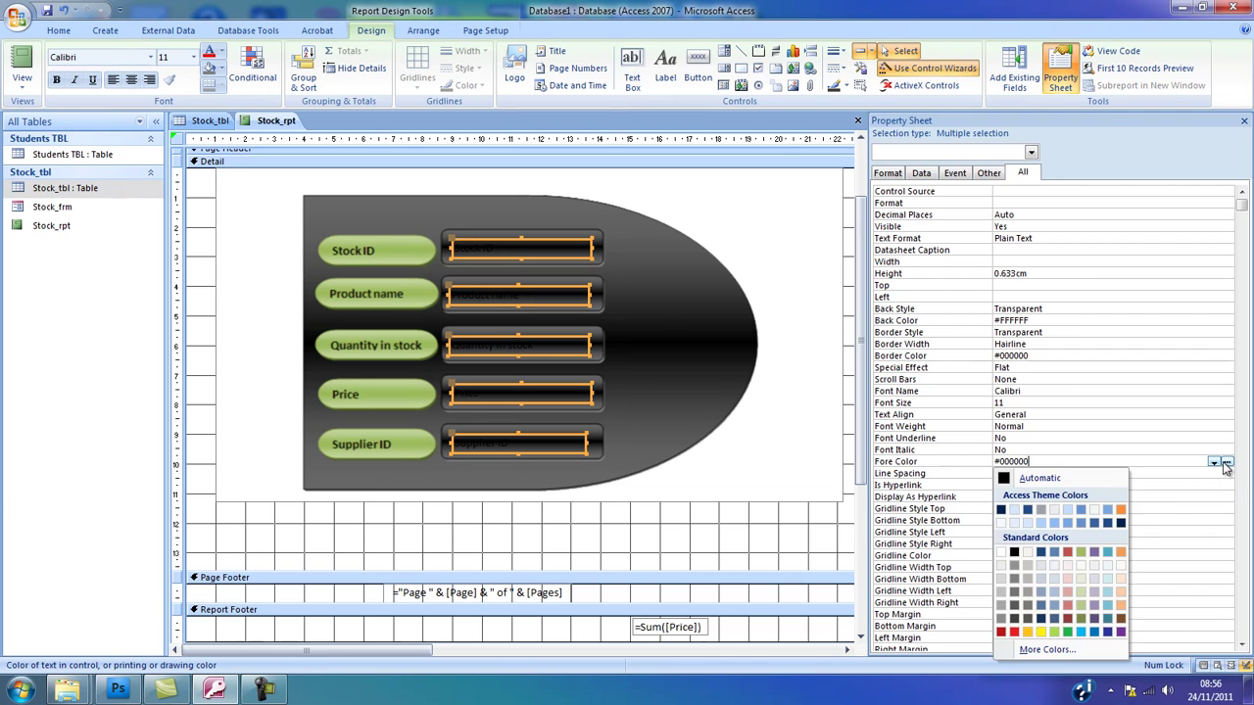
click(1001, 552)
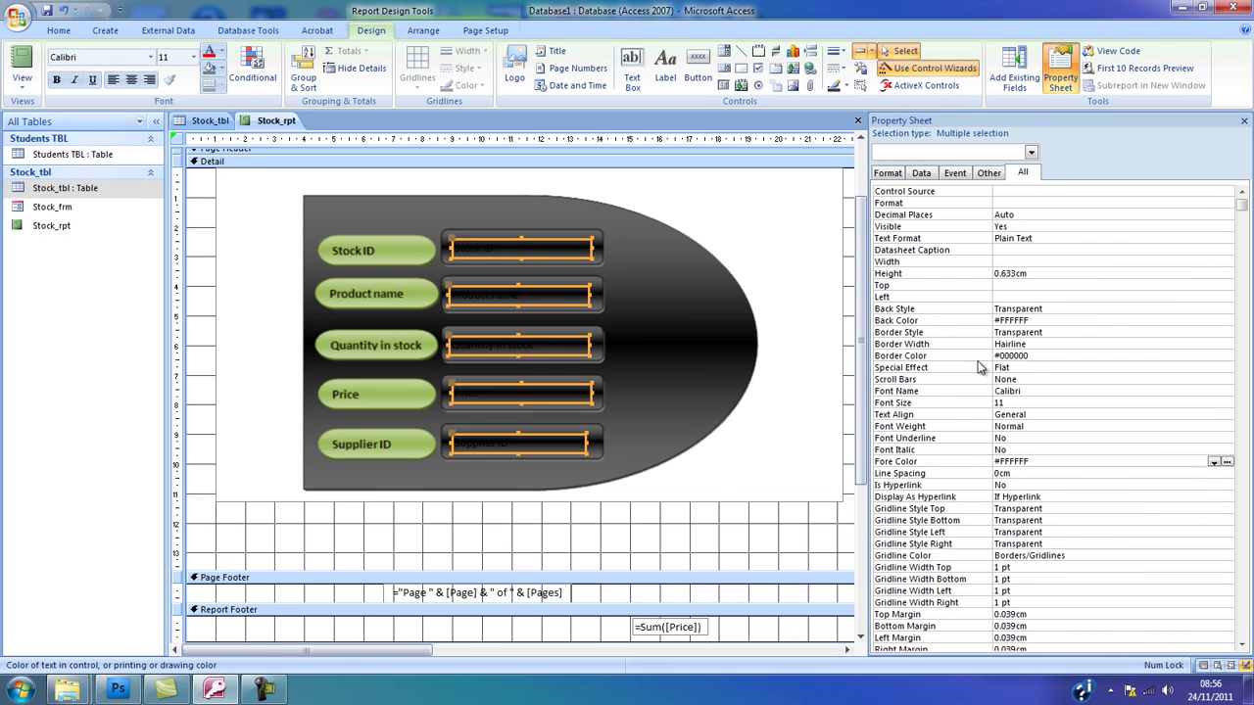
click(700, 534)
- Switch Stock_rpt to Report View and scroll through the pen records like Black Pen
click(24, 84)
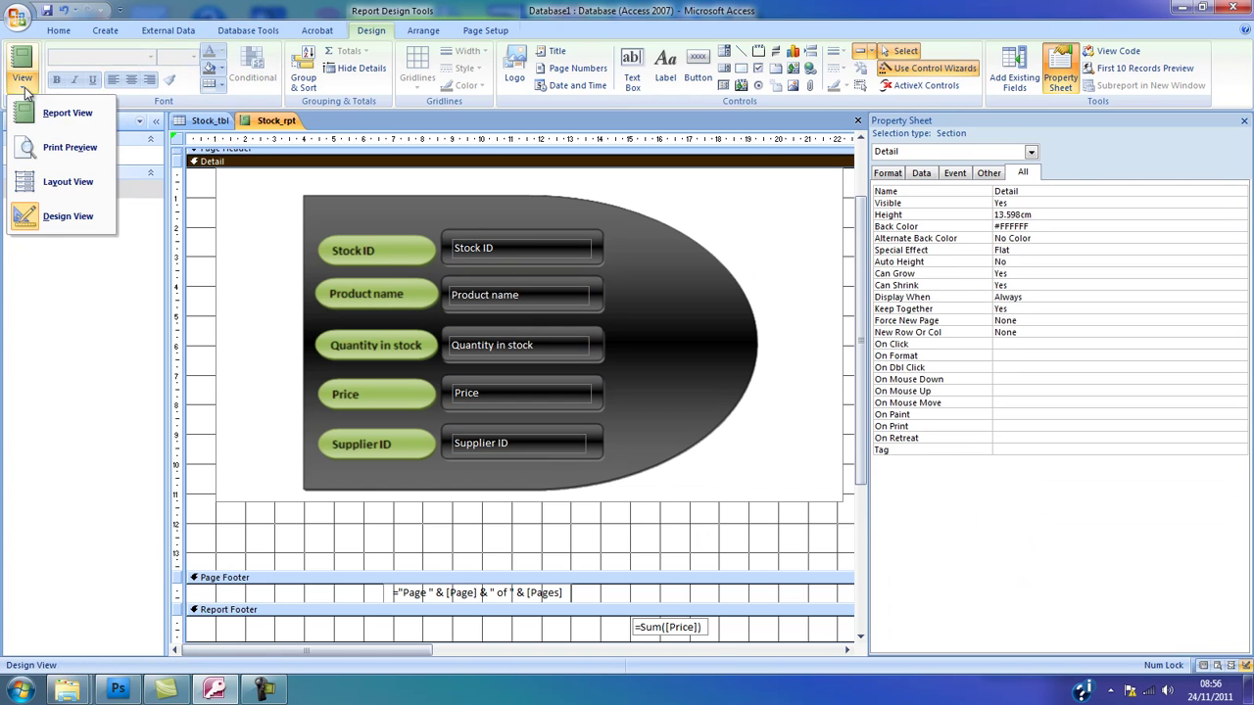
click(38, 118)
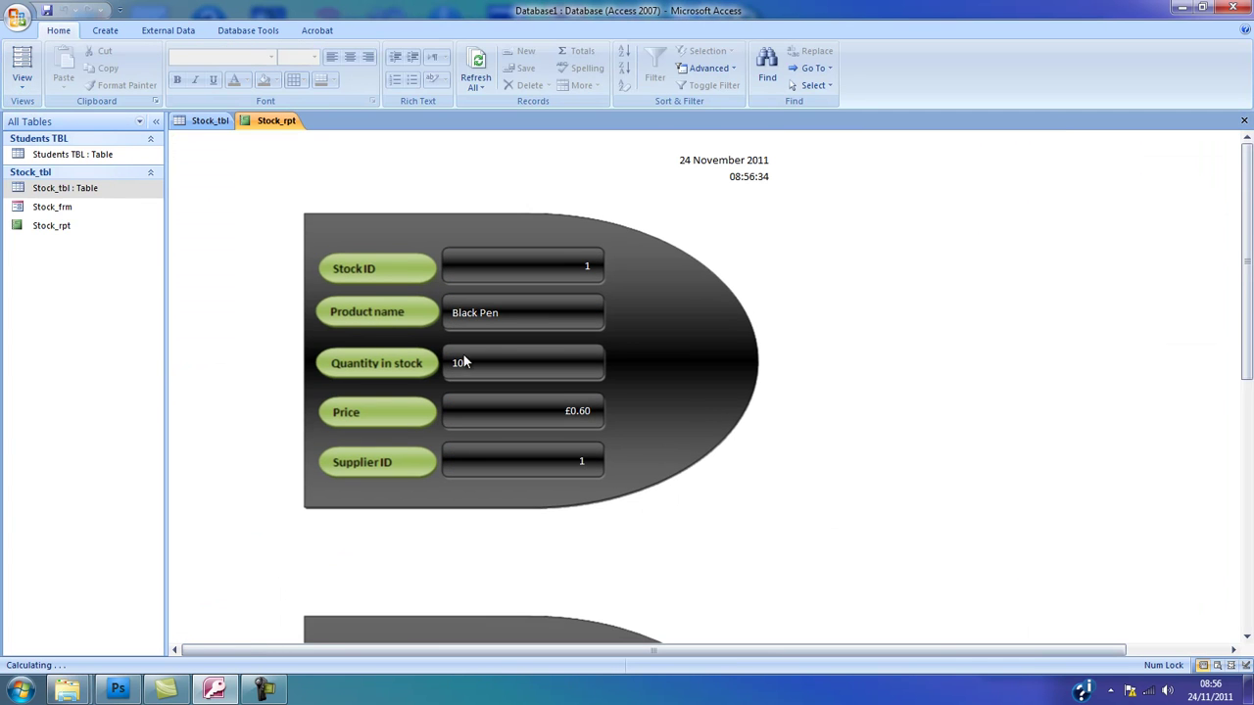
scroll(637, 377, down, 1)
scroll(692, 410, down, 1)
scroll(685, 417, down, 1)
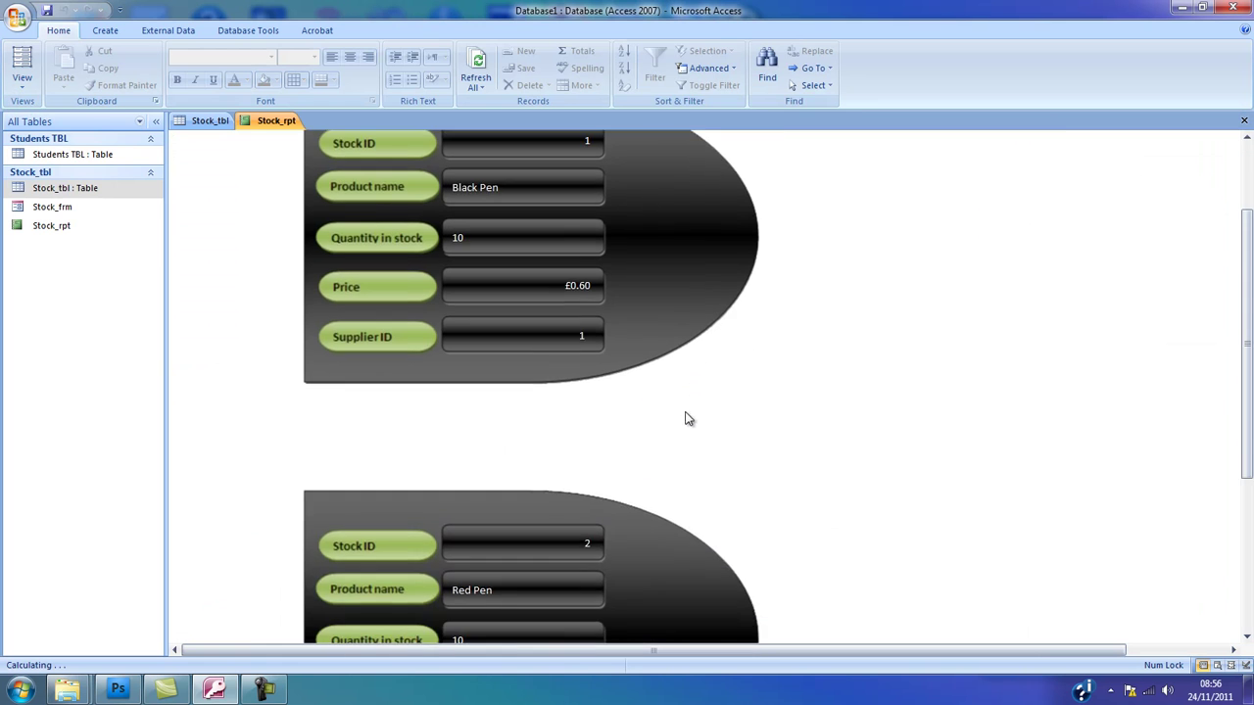
scroll(681, 414, down, 1)
scroll(679, 419, down, 2)
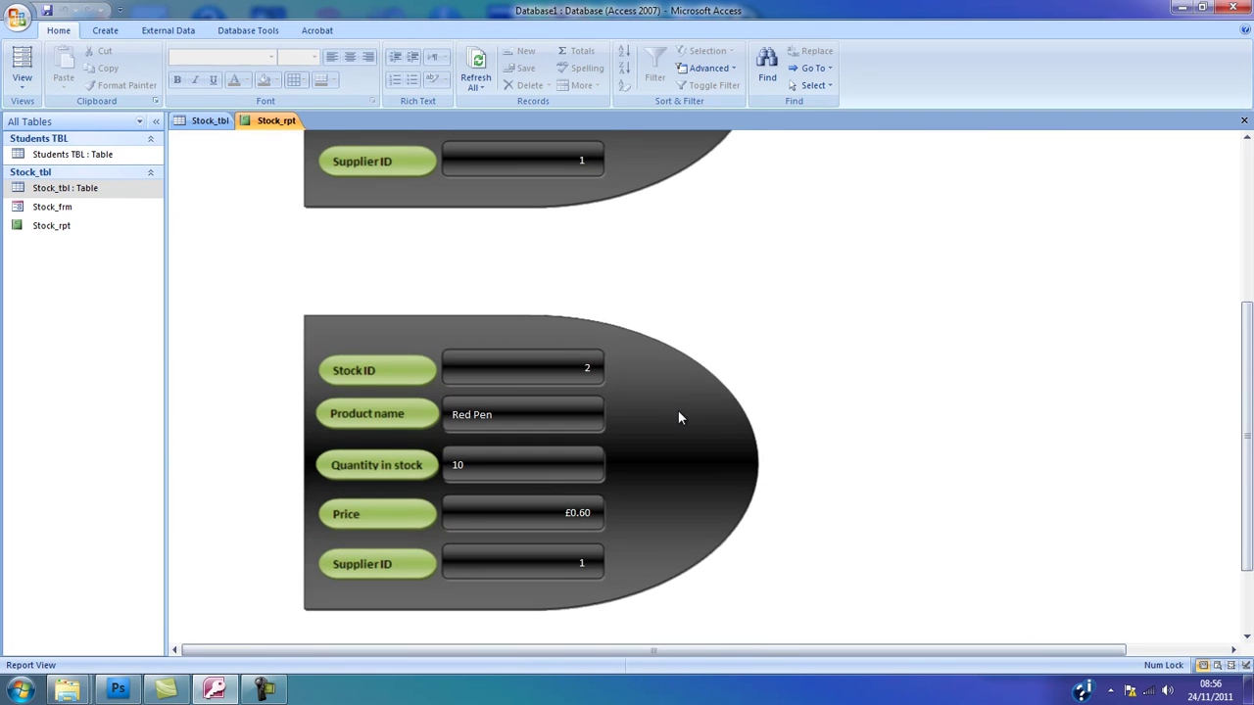
scroll(679, 413, up, 3)
scroll(677, 412, up, 2)
scroll(674, 407, up, 2)
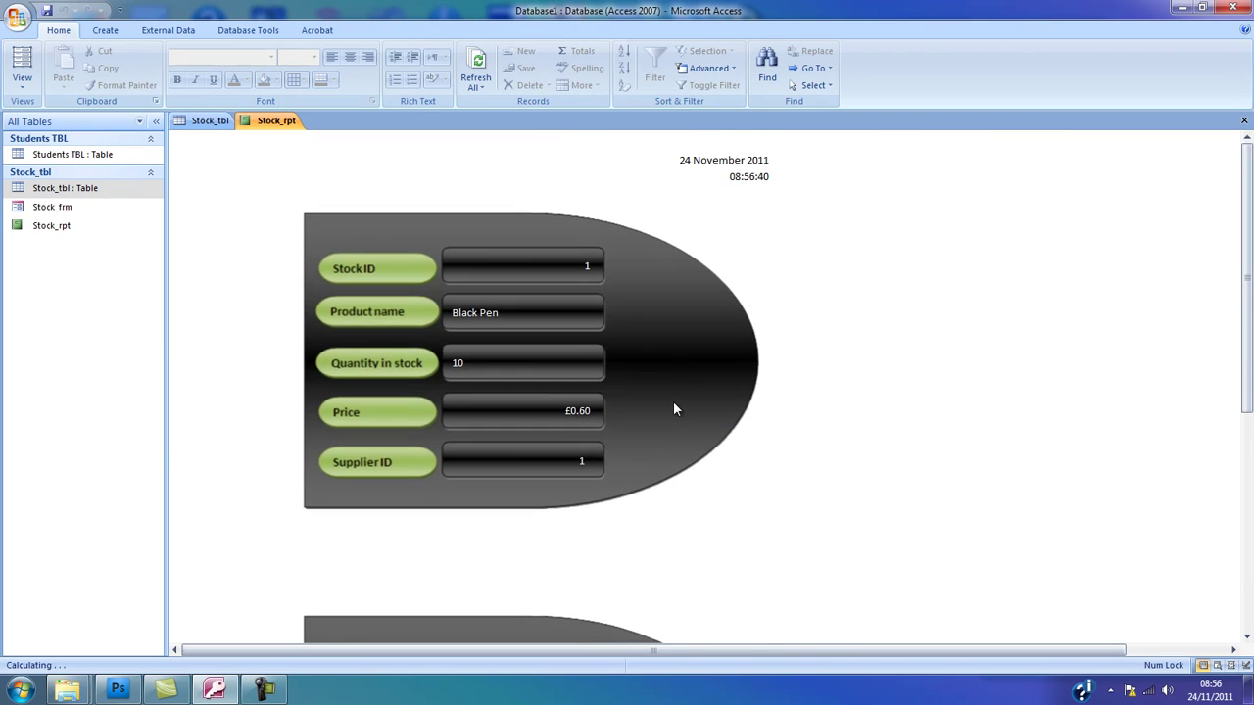